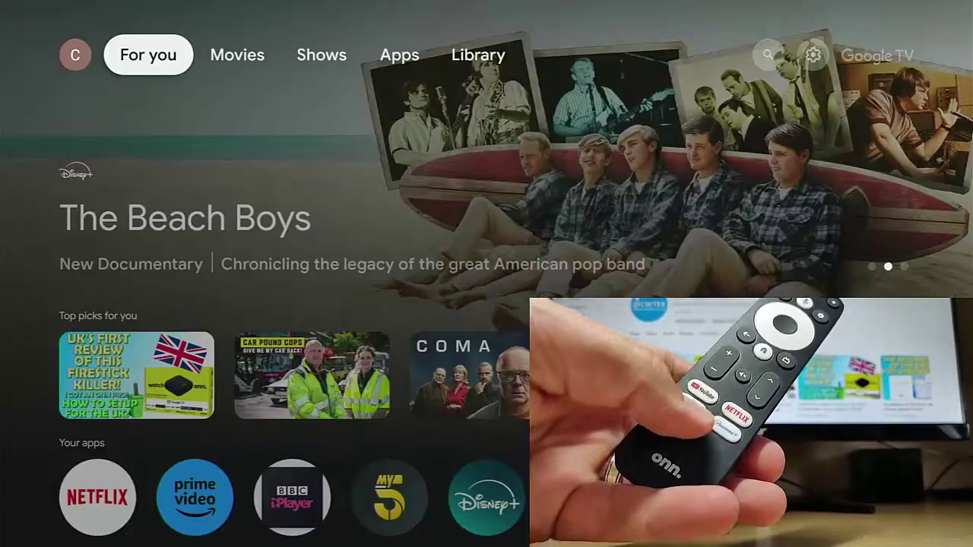
- Open YouTube, return to the Google TV home screen, then launch Netflix
{"action": "key", "text": "YouTube"}
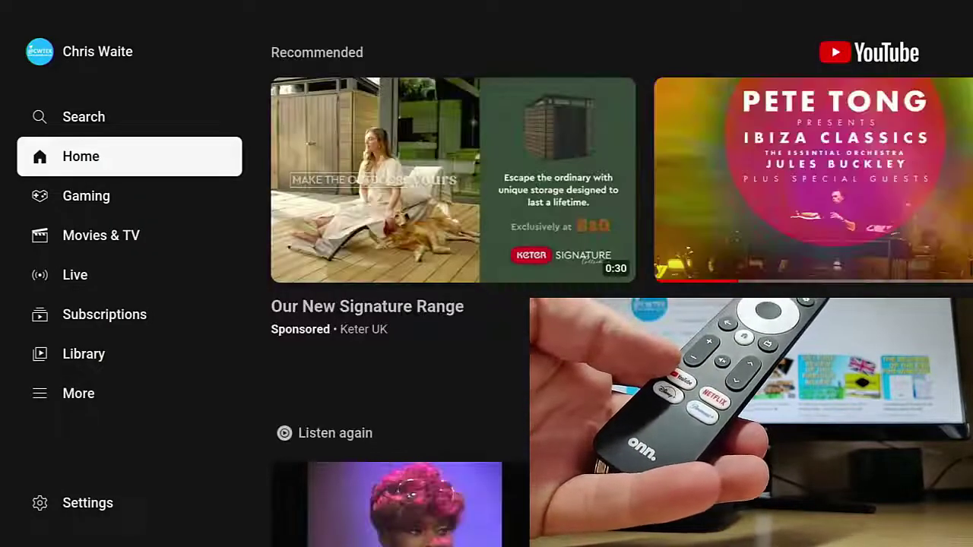
{"action": "key", "text": "Home"}
{"action": "key", "text": "Netflix"}
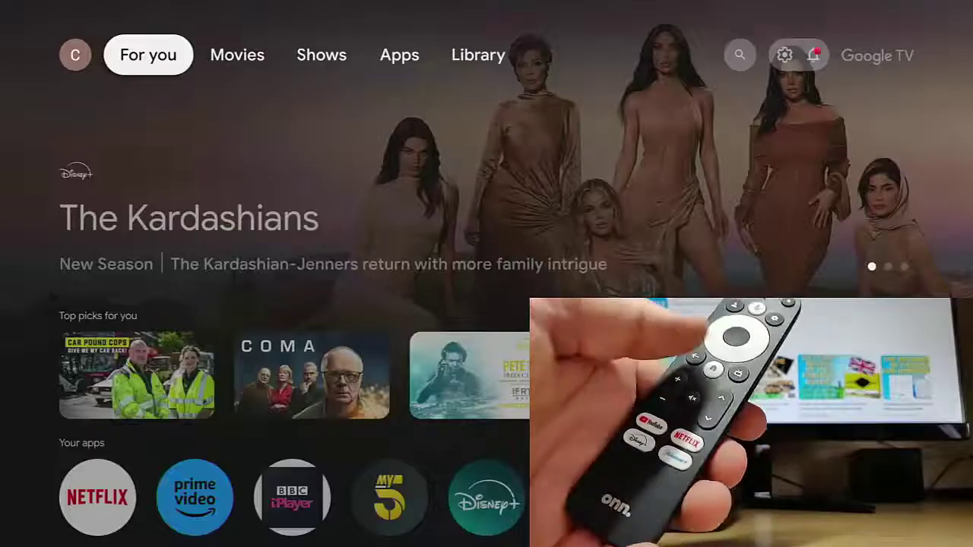
- On the Apps page, open the app search bar and start spelling 'button'
{"action": "key", "text": "Right"}
{"action": "key", "text": "Right"}
{"action": "key", "text": "Right"}
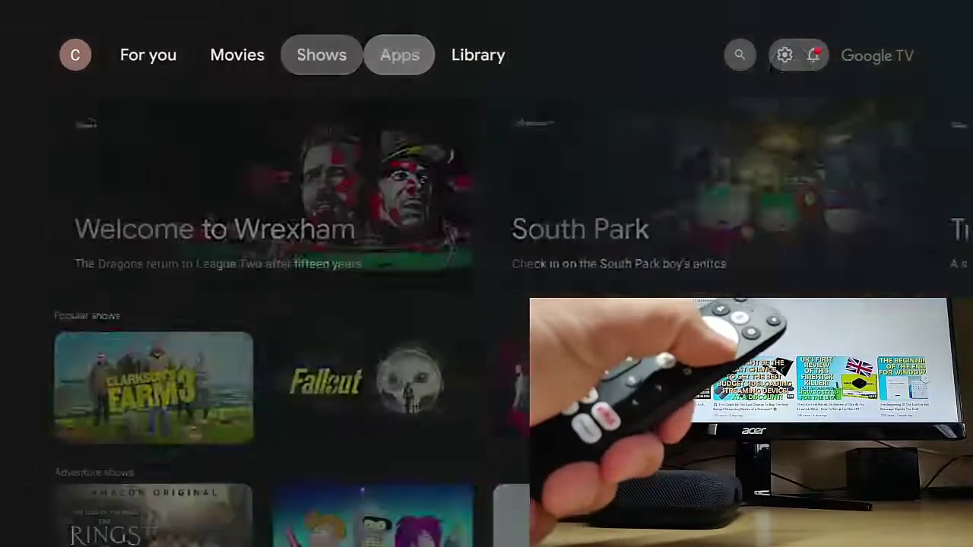
{"action": "key", "text": "Down"}
{"action": "key", "text": "Down"}
{"action": "key", "text": "Down"}
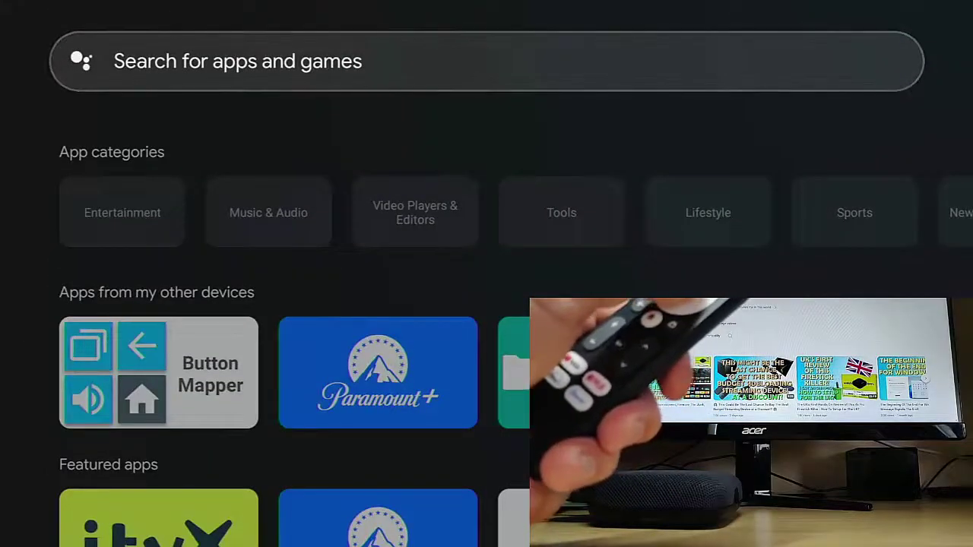
{"action": "key", "text": "Return"}
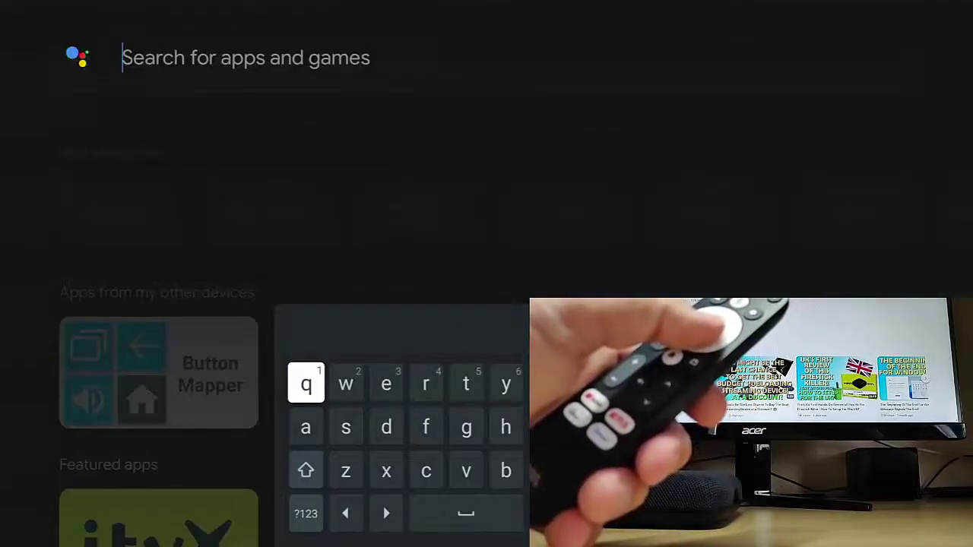
{"action": "key", "text": "Right"}
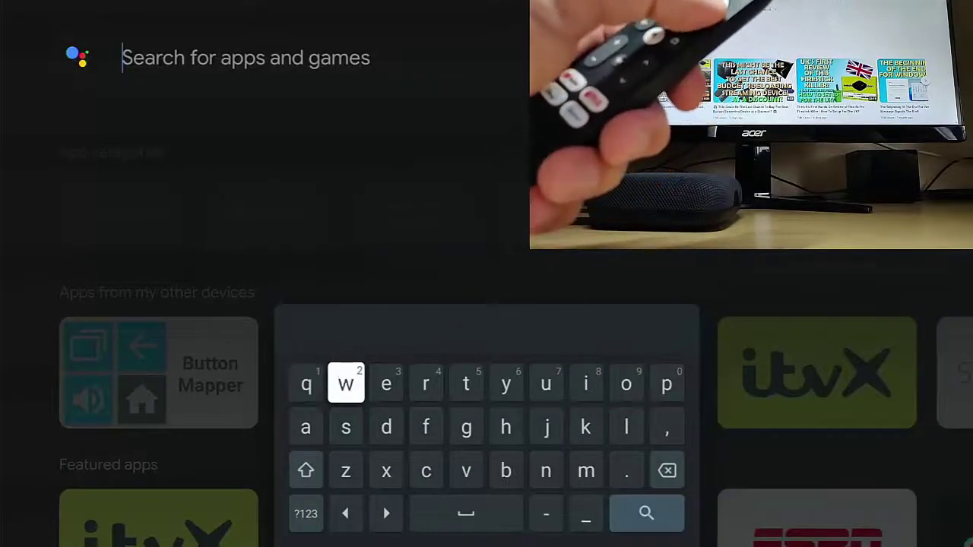
{"action": "key", "text": "Down"}
{"action": "key", "text": "Down"}
{"action": "key", "text": "Right"}
{"action": "key", "text": "Right"}
{"action": "key", "text": "Right"}
{"action": "key", "text": "Right"}
{"action": "key", "text": "Return"}
{"action": "key", "text": "Up"}
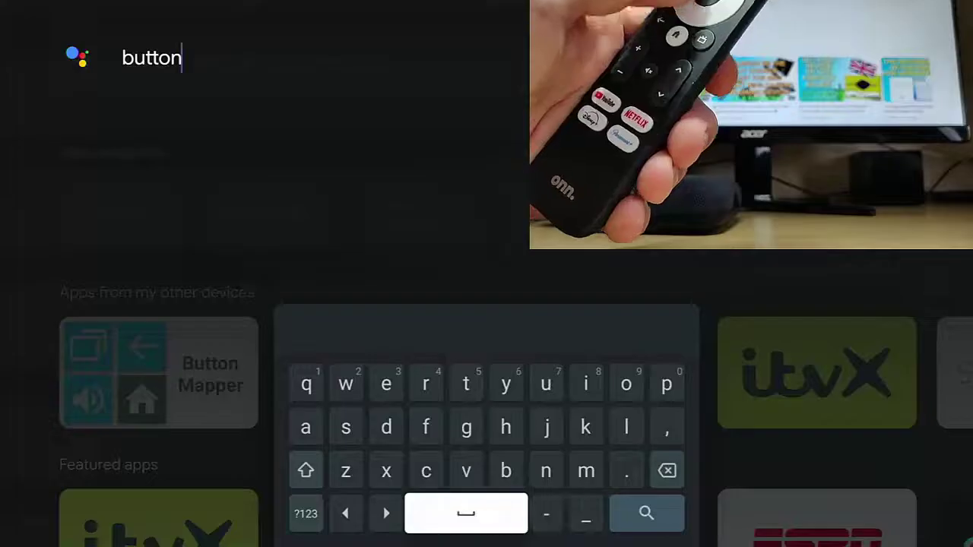
- Finish typing 'button mapper' on the on-screen keyboard and run the search
{"action": "key", "text": "Return"}
{"action": "key", "text": "Up"}
{"action": "key", "text": "Right"}
{"action": "key", "text": "Right"}
{"action": "key", "text": "Return"}
{"action": "key", "text": "Left"}
{"action": "key", "text": "Left"}
{"action": "key", "text": "Left"}
{"action": "key", "text": "Left"}
{"action": "key", "text": "Left"}
{"action": "key", "text": "Left"}
{"action": "key", "text": "Left"}
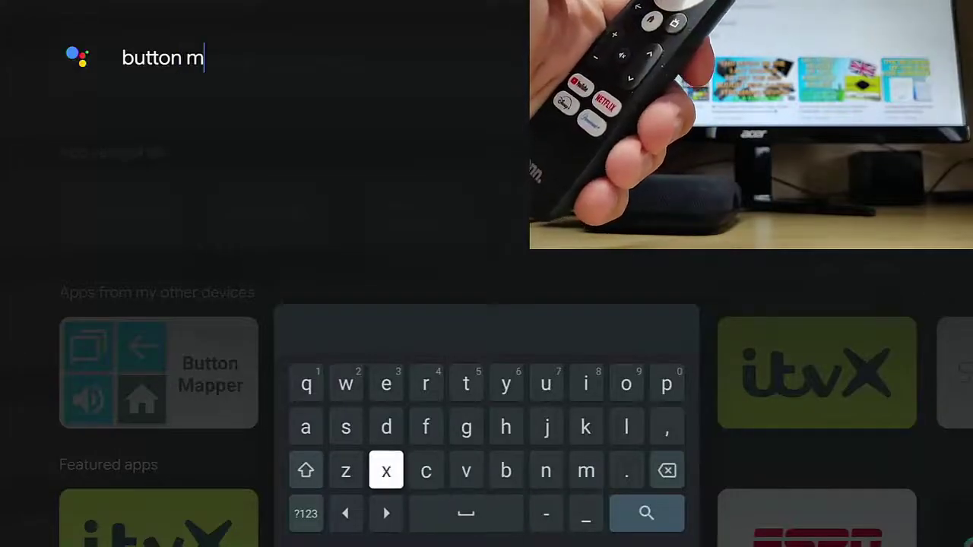
{"action": "key", "text": "Up"}
{"action": "key", "text": "Return"}
{"action": "key", "text": "Right"}
{"action": "key", "text": "Right"}
{"action": "key", "text": "Right"}
{"action": "key", "text": "Right"}
{"action": "key", "text": "Right"}
{"action": "key", "text": "Right"}
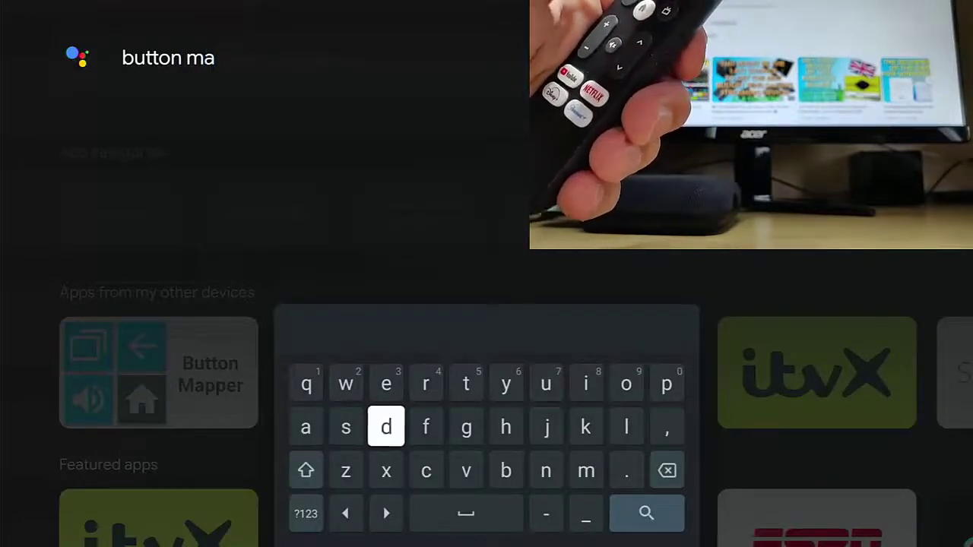
{"action": "key", "text": "Up"}
{"action": "key", "text": "Right"}
{"action": "key", "text": "Right"}
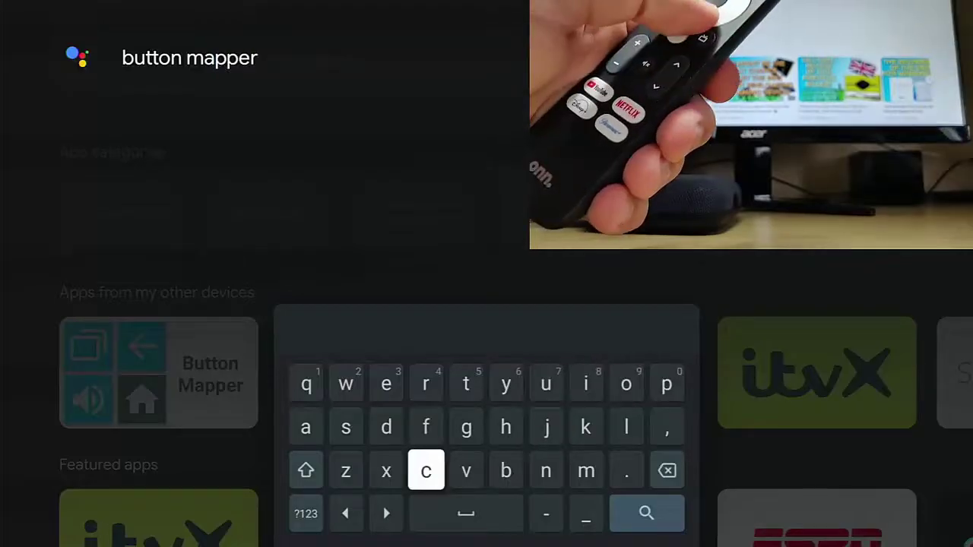
{"action": "key", "text": "Down"}
{"action": "key", "text": "Right"}
{"action": "key", "text": "Right"}
{"action": "key", "text": "Right"}
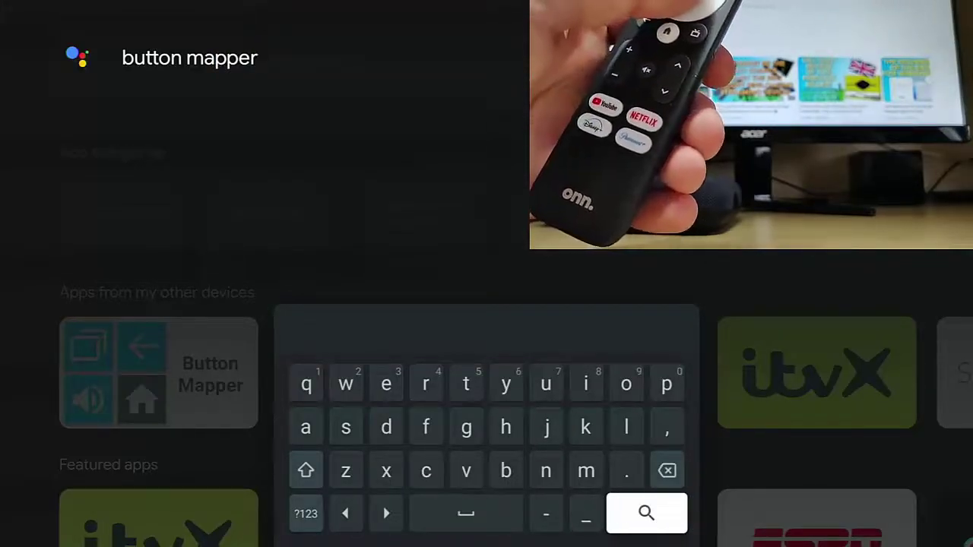
{"action": "key", "text": "Return"}
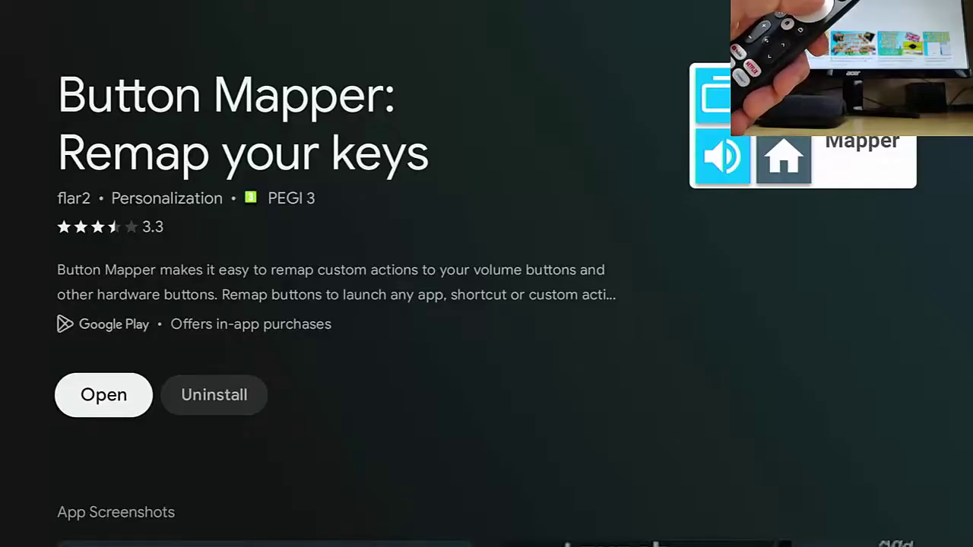
- Open the installed Button Mapper app from its Play Store page
{"action": "key", "text": "Return"}
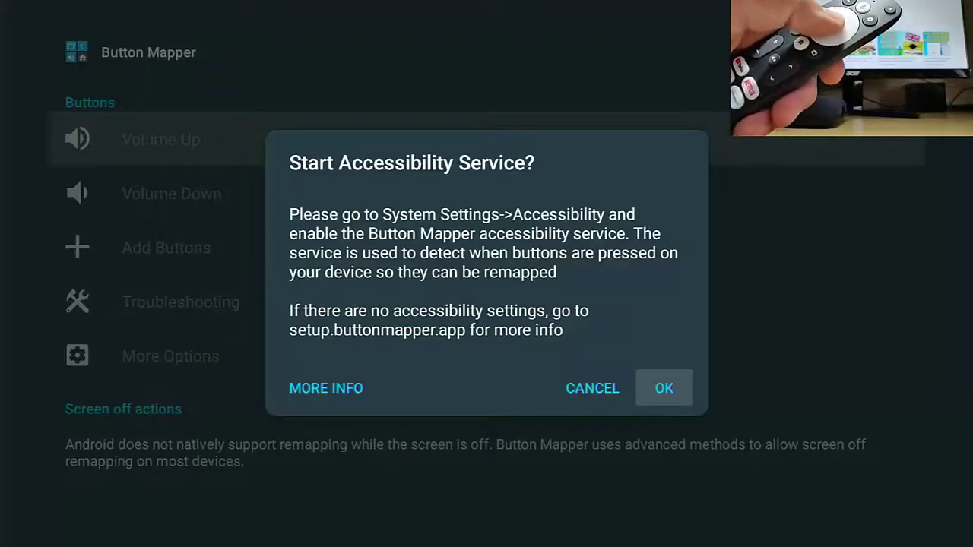
- Accept the accessibility prompt and open the System settings category
{"action": "key", "text": "Return"}
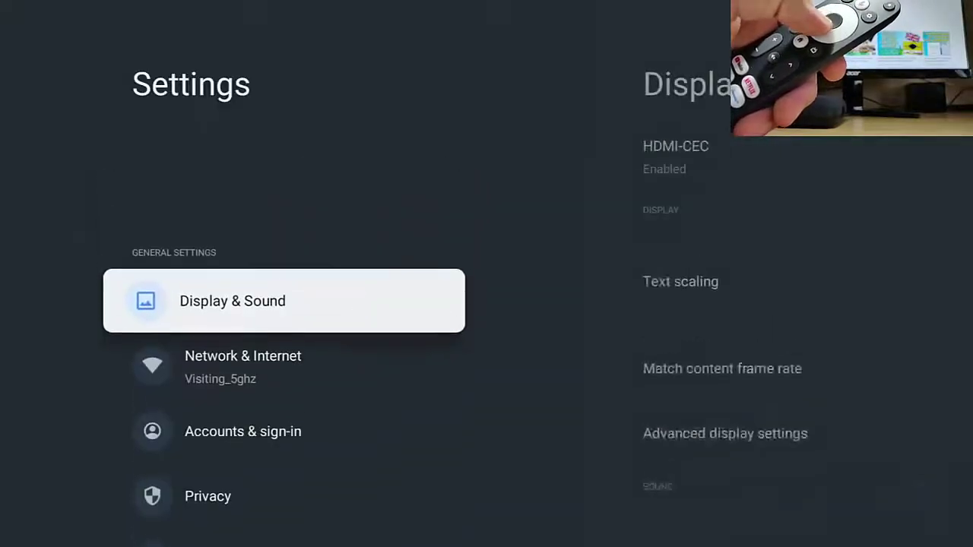
{"action": "key", "text": "Down"}
{"action": "key", "text": "Down"}
{"action": "key", "text": "Down"}
{"action": "key", "text": "Down"}
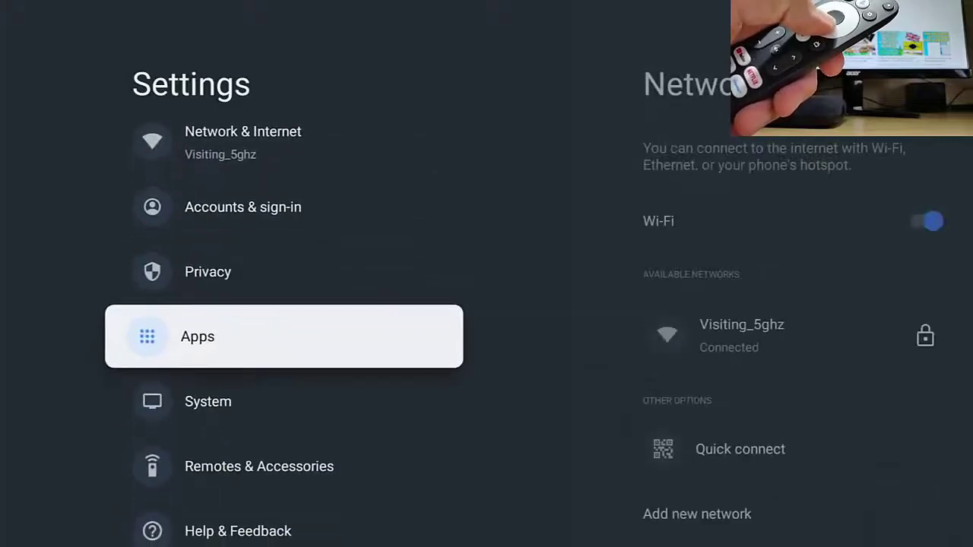
{"action": "key", "text": "Down"}
{"action": "key", "text": "Down"}
{"action": "key", "text": "Up"}
{"action": "key", "text": "Up"}
{"action": "key", "text": "Up"}
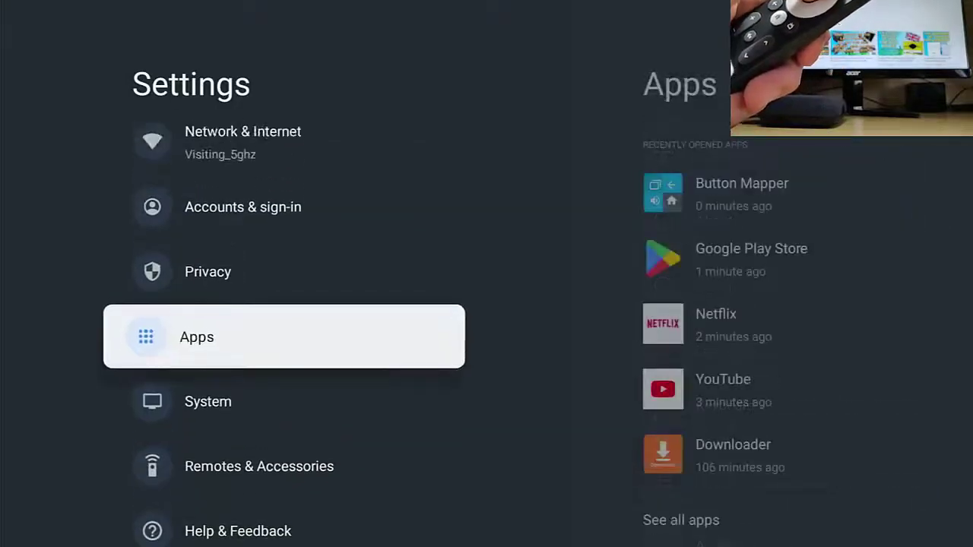
{"action": "key", "text": "Up"}
{"action": "key", "text": "Up"}
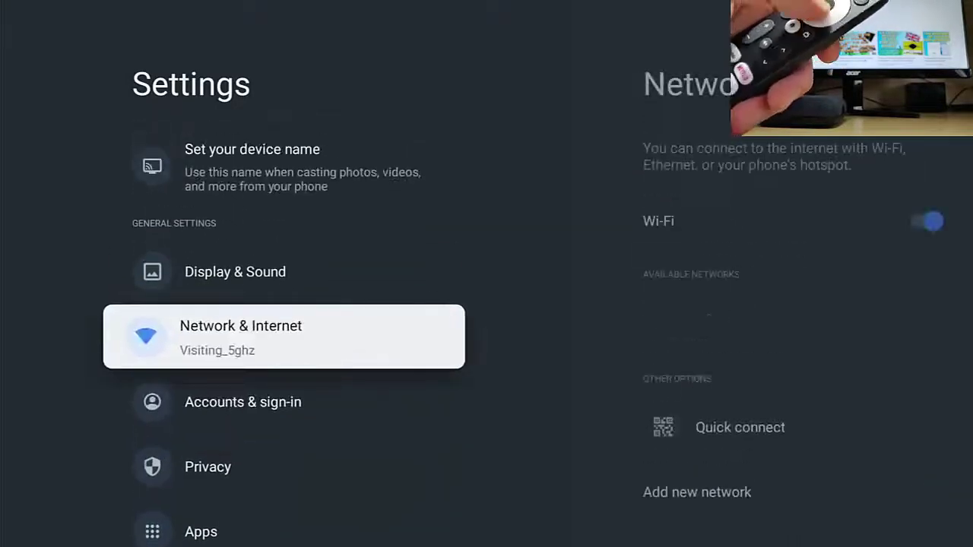
{"action": "key", "text": "Down"}
{"action": "key", "text": "Down"}
{"action": "key", "text": "Down"}
{"action": "key", "text": "Down"}
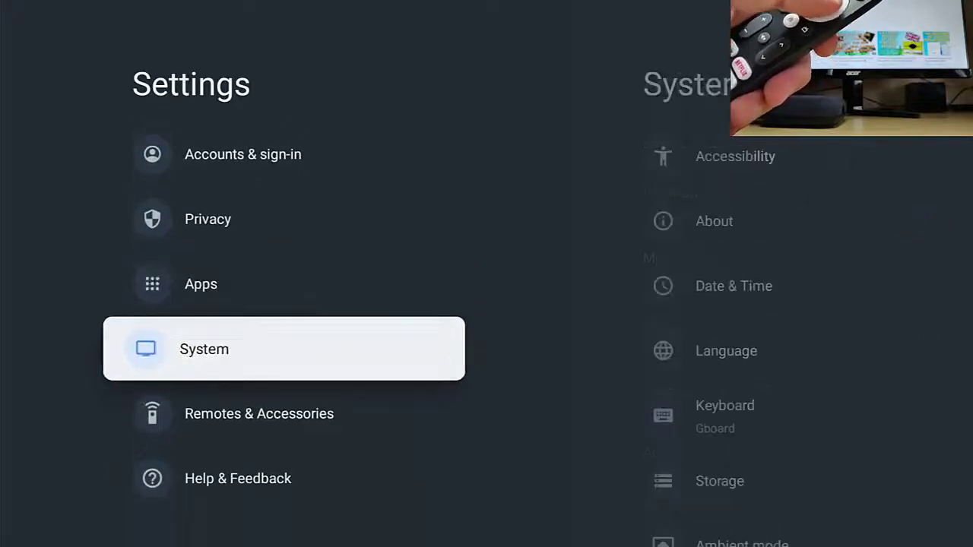
{"action": "key", "text": "Return"}
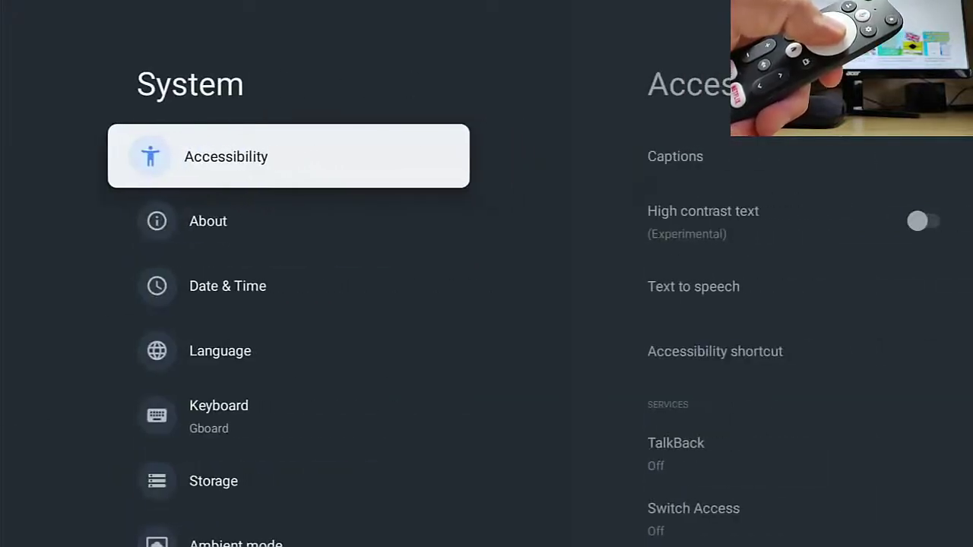
- Under Accessibility, turn on the Button Mapper accessibility service
{"action": "key", "text": "Return"}
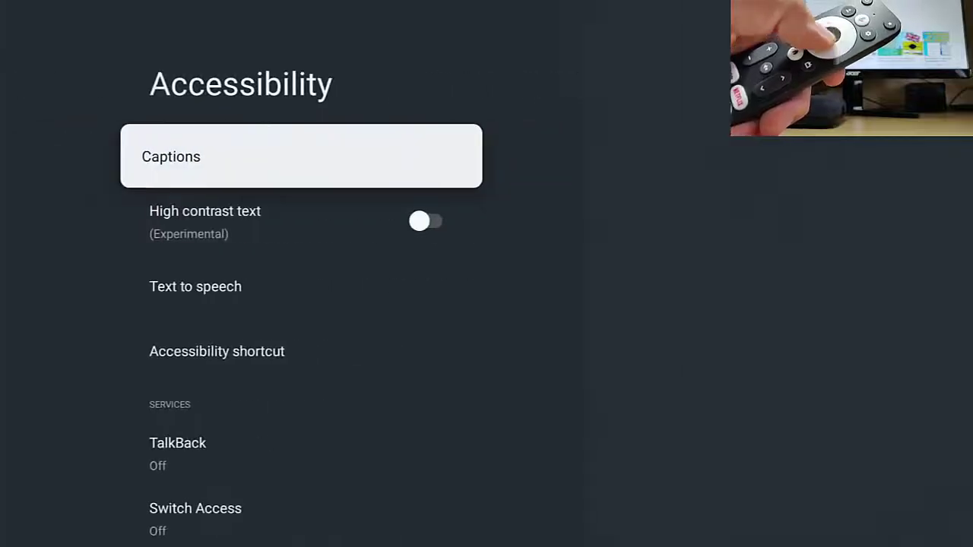
{"action": "key", "text": "Down"}
{"action": "key", "text": "Down"}
{"action": "key", "text": "Down"}
{"action": "key", "text": "Down"}
{"action": "key", "text": "Down"}
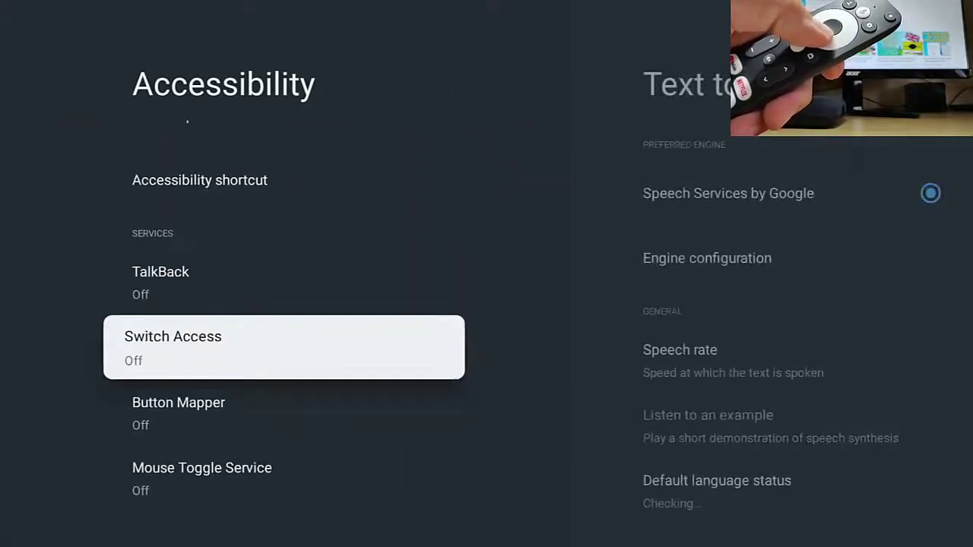
{"action": "key", "text": "Down"}
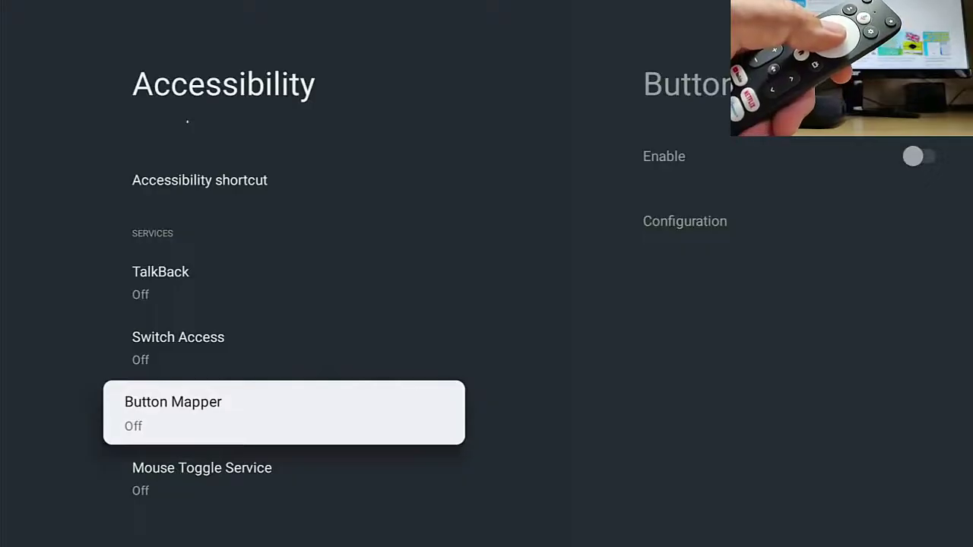
{"action": "key", "text": "Return"}
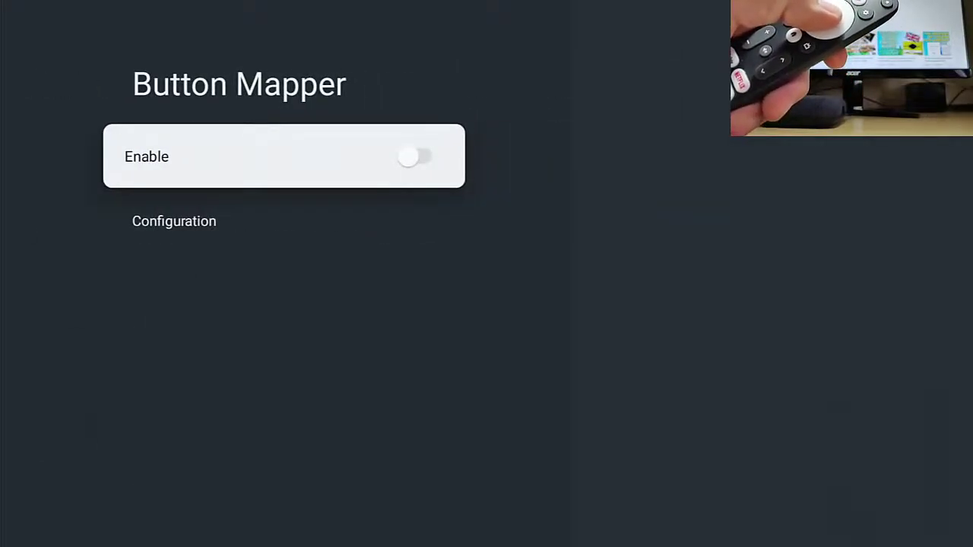
{"action": "key", "text": "Return"}
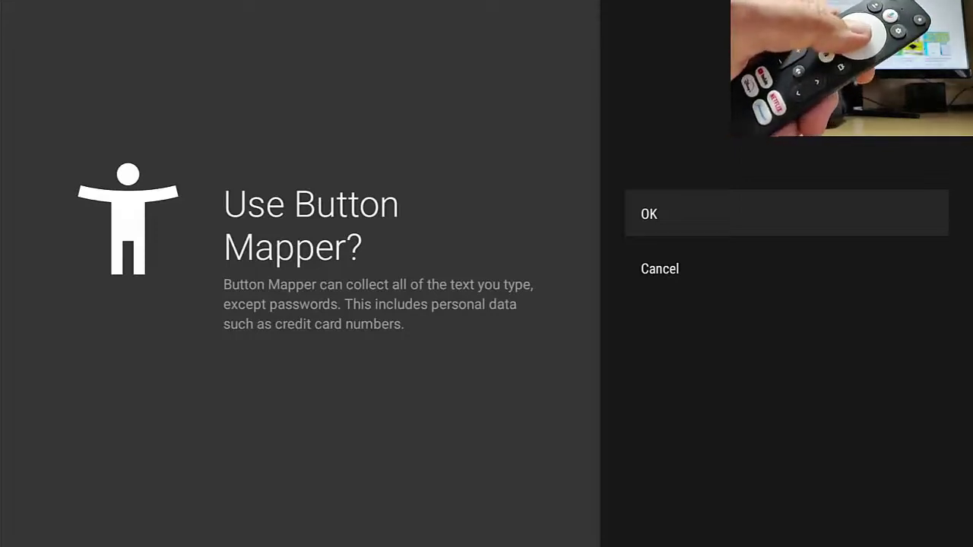
- Allow Button Mapper accessibility access and add remote button BUTTON_4 (code 191)
{"action": "key", "text": "Return"}
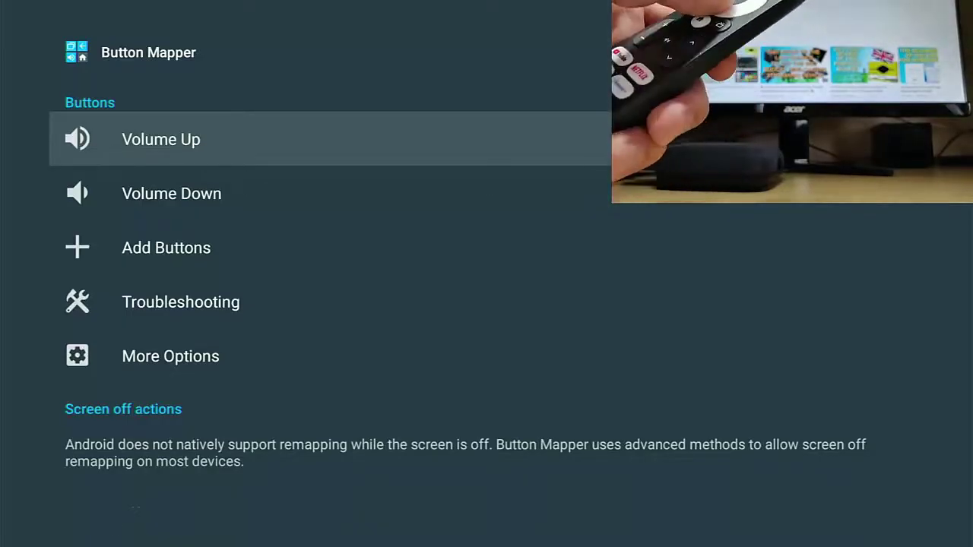
{"action": "key", "text": "Down"}
{"action": "key", "text": "Down"}
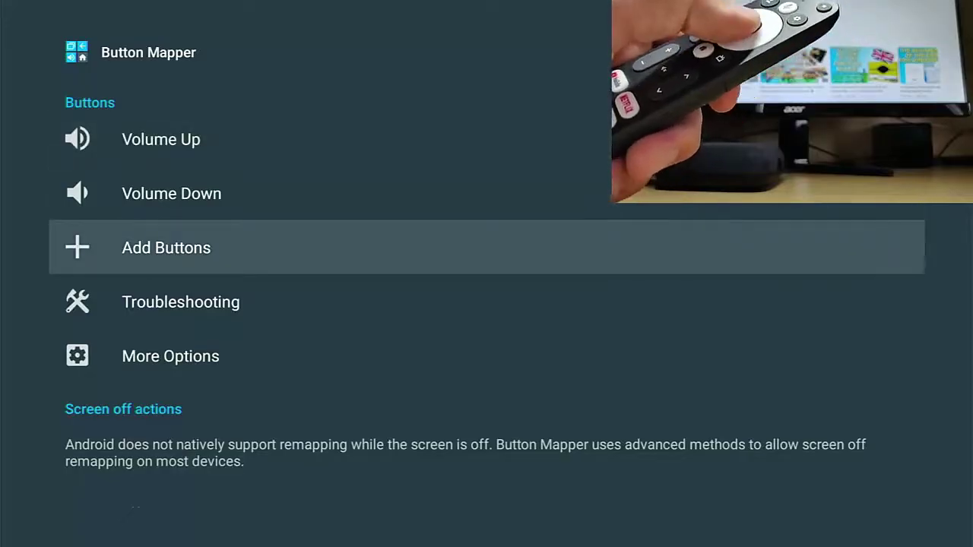
{"action": "key", "text": "Return"}
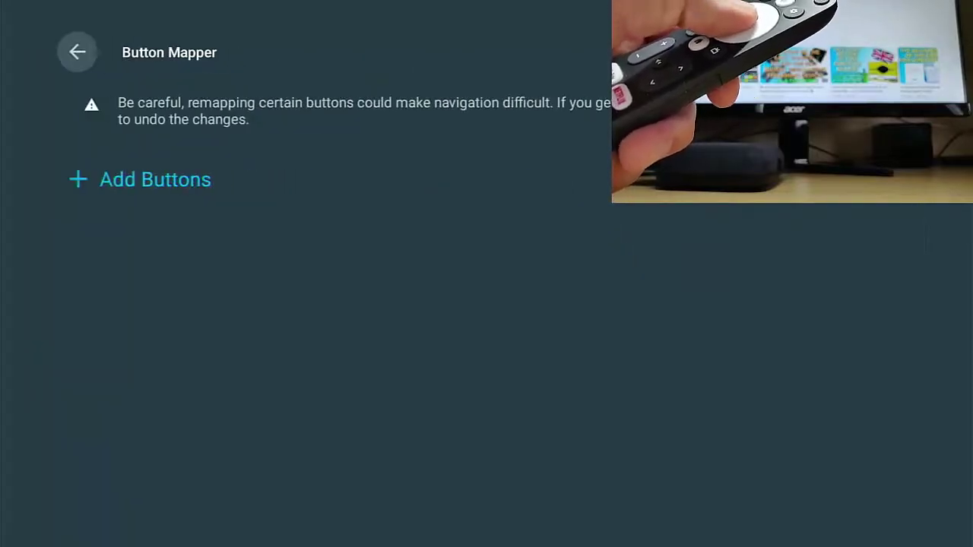
{"action": "key", "text": "Down"}
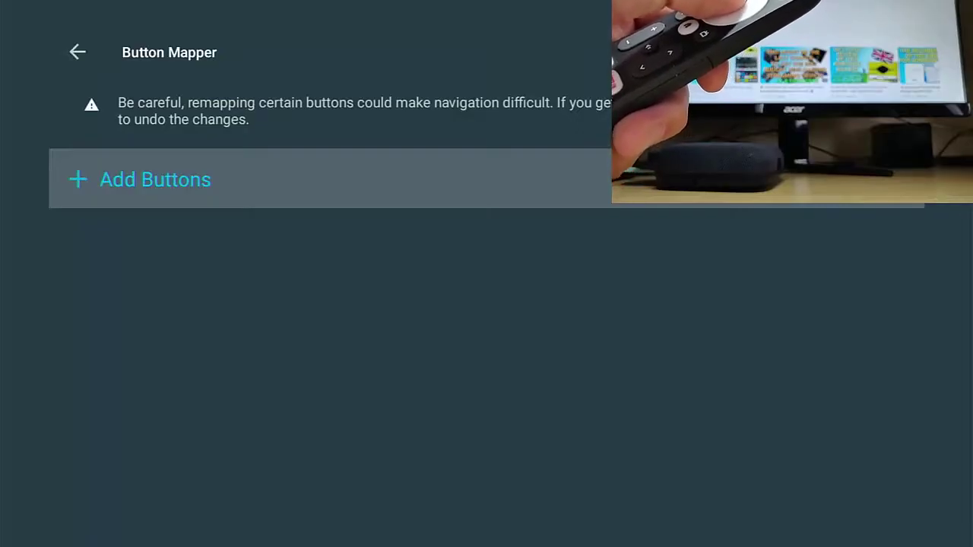
{"action": "key", "text": "Return"}
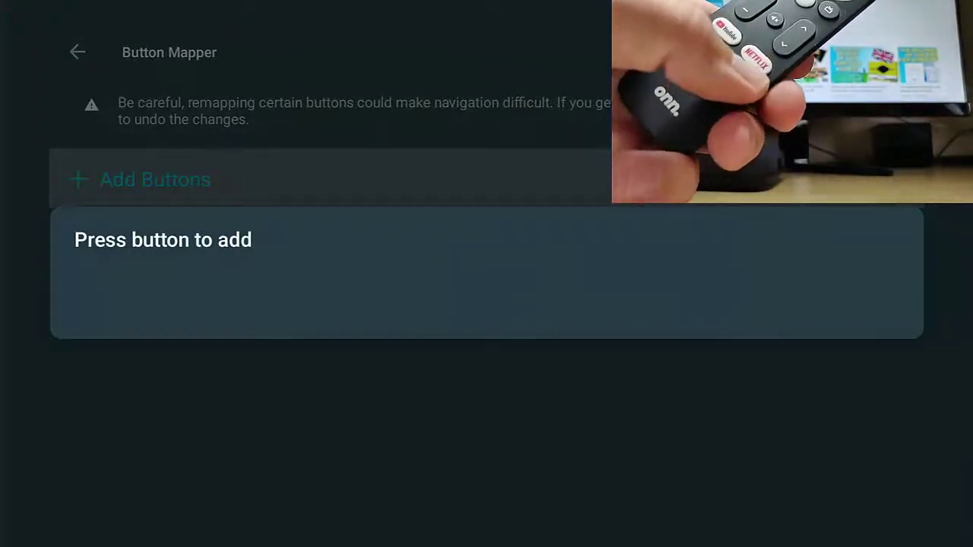
{"action": "key", "text": "BUTTON_4"}
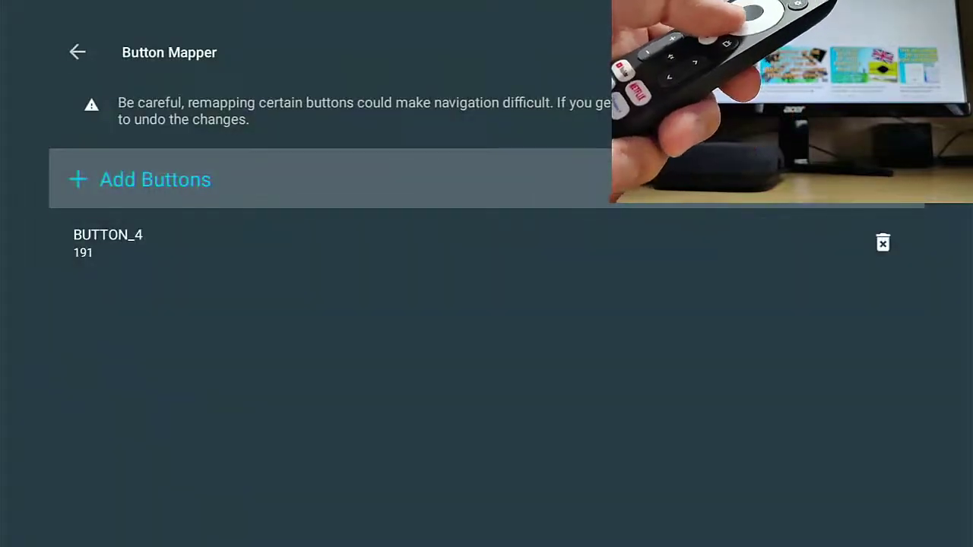
{"action": "key", "text": "Down"}
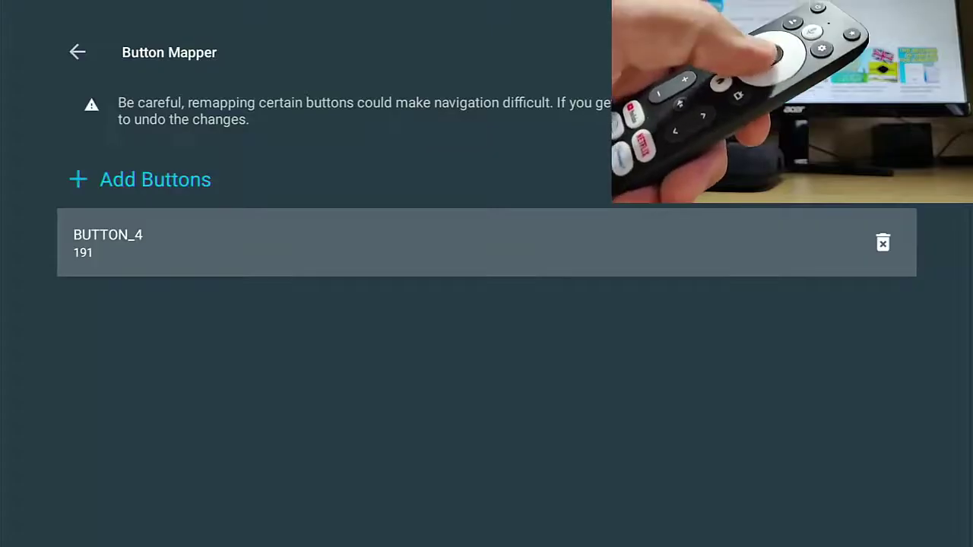
- Open BUTTON_4's settings and decline the Pro upgrade with NO THANKS
{"action": "key", "text": "Return"}
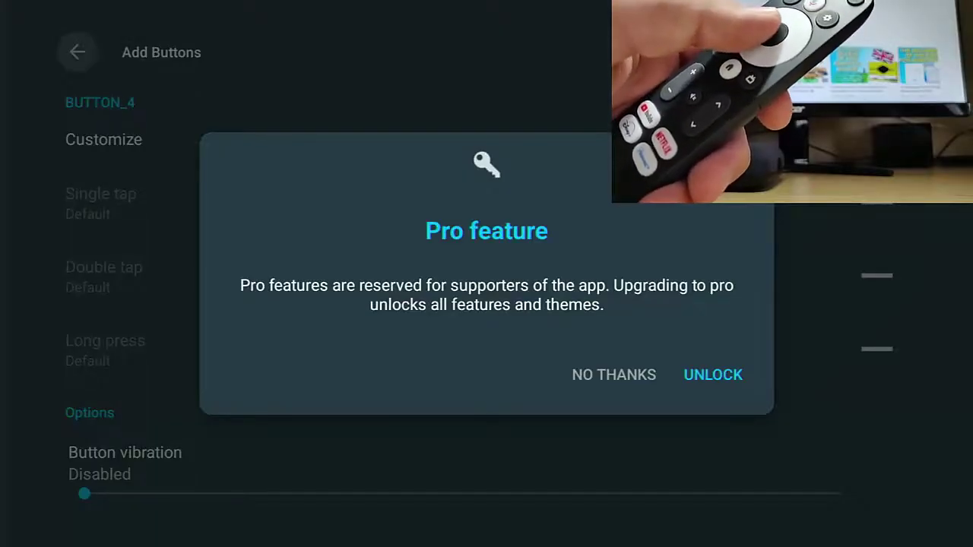
{"action": "key", "text": "Left"}
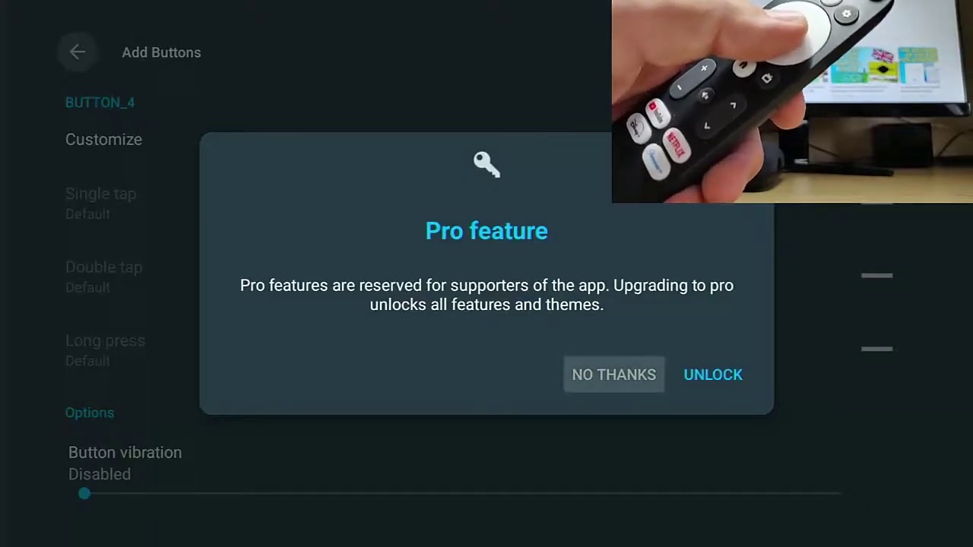
{"action": "key", "text": "Return"}
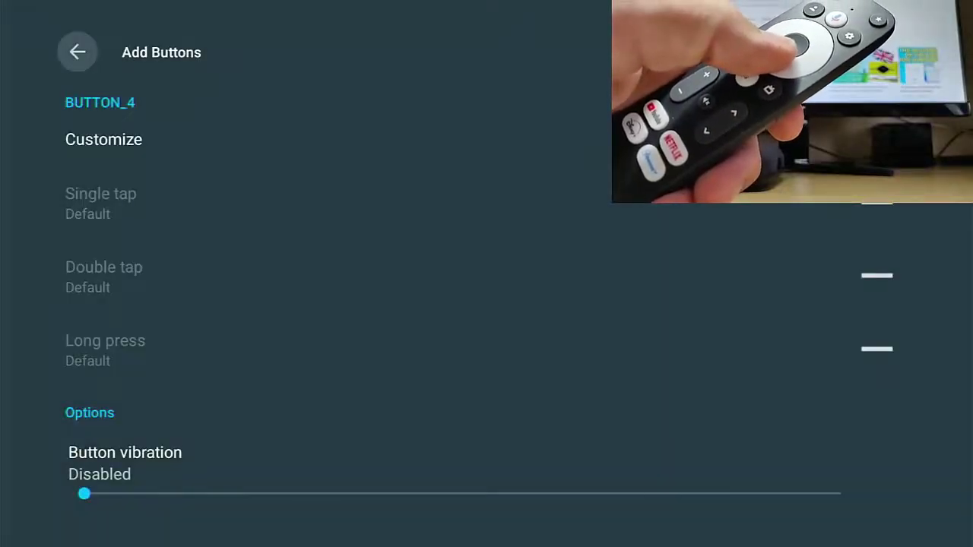
- Turn on Customize for BUTTON_4, open Single tap and browse the Actions category
{"action": "key", "text": "Down"}
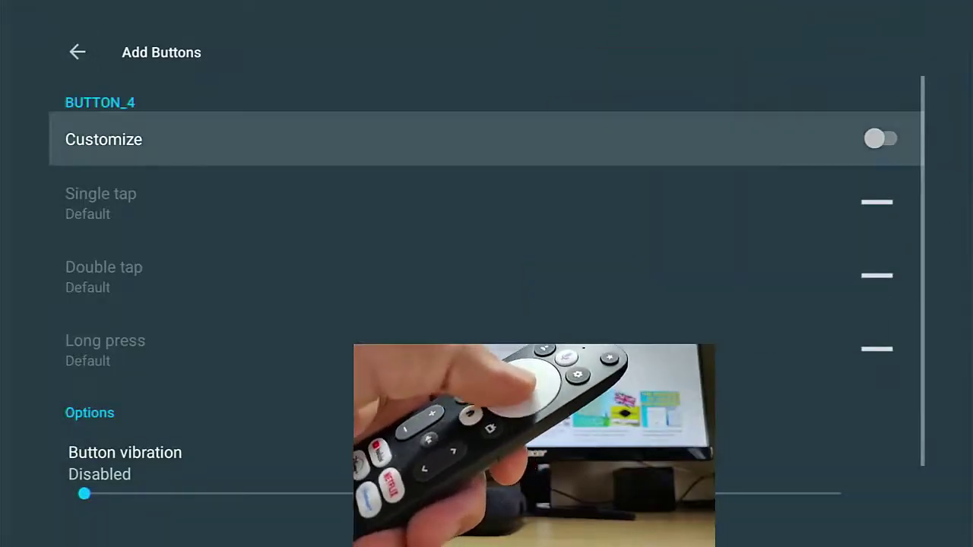
{"action": "key", "text": "Return"}
{"action": "key", "text": "Down"}
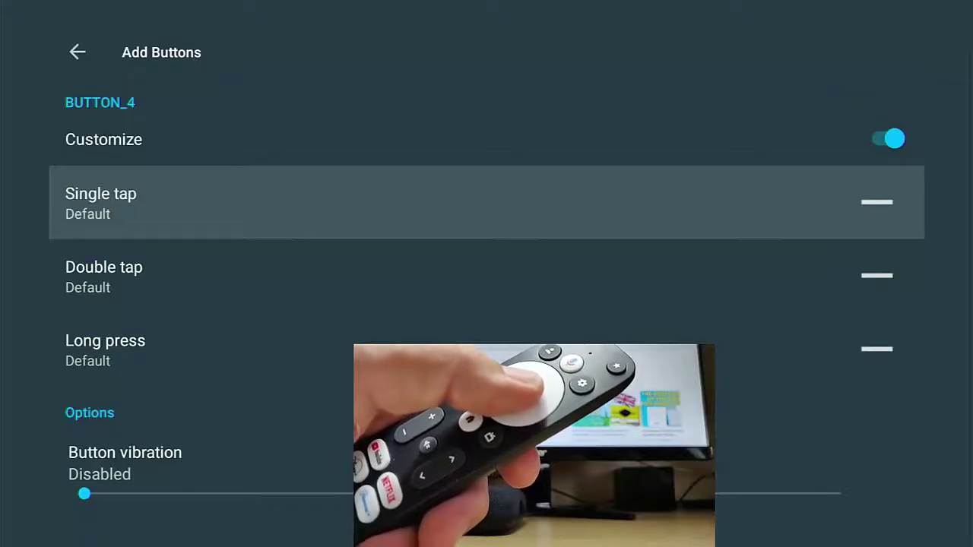
{"action": "key", "text": "Return"}
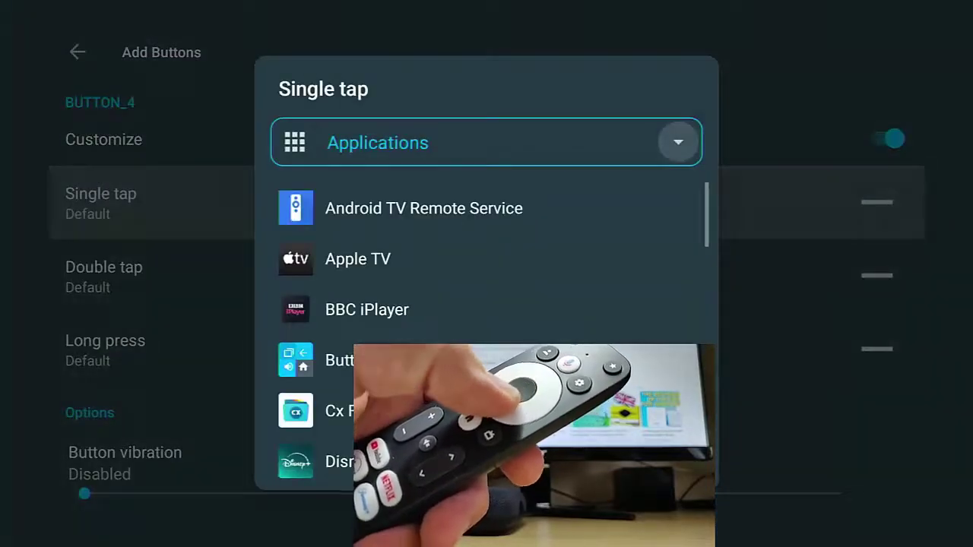
{"action": "key", "text": "Return"}
{"action": "key", "text": "Up"}
{"action": "key", "text": "Return"}
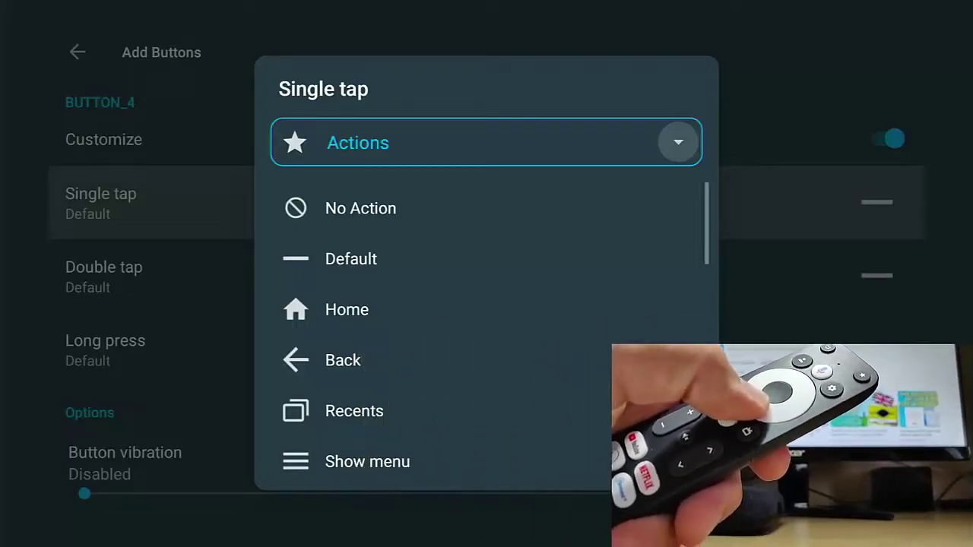
{"action": "key", "text": "Down"}
{"action": "key", "text": "Down"}
{"action": "key", "text": "Down"}
{"action": "key", "text": "Down"}
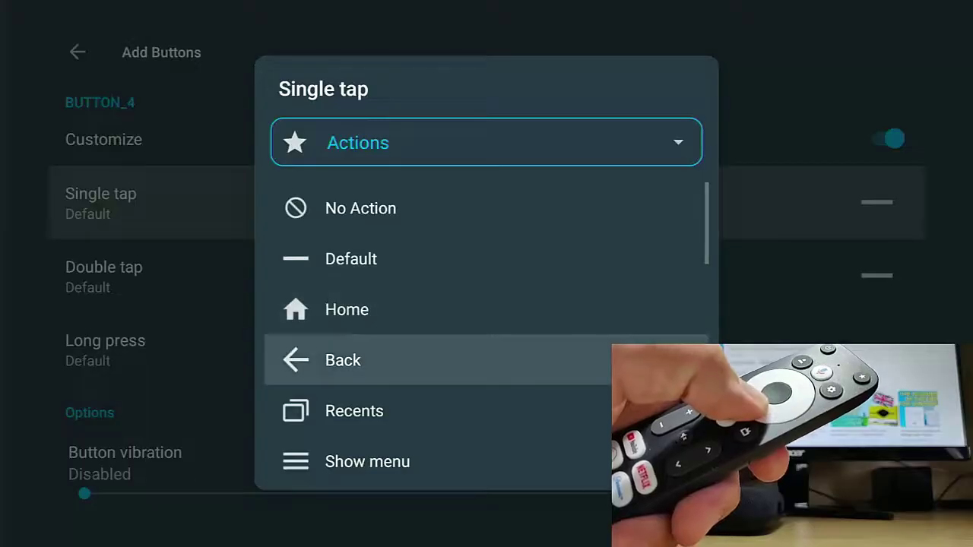
{"action": "key", "text": "Down"}
{"action": "key", "text": "Down"}
{"action": "key", "text": "Down"}
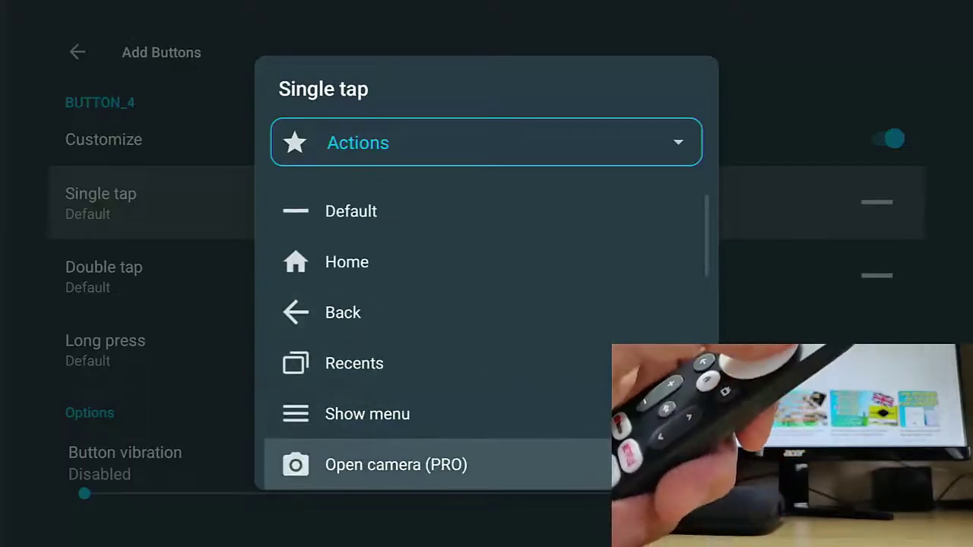
{"action": "key", "text": "Up"}
{"action": "key", "text": "Up"}
{"action": "key", "text": "Up"}
{"action": "key", "text": "Up"}
{"action": "key", "text": "Up"}
{"action": "key", "text": "Up"}
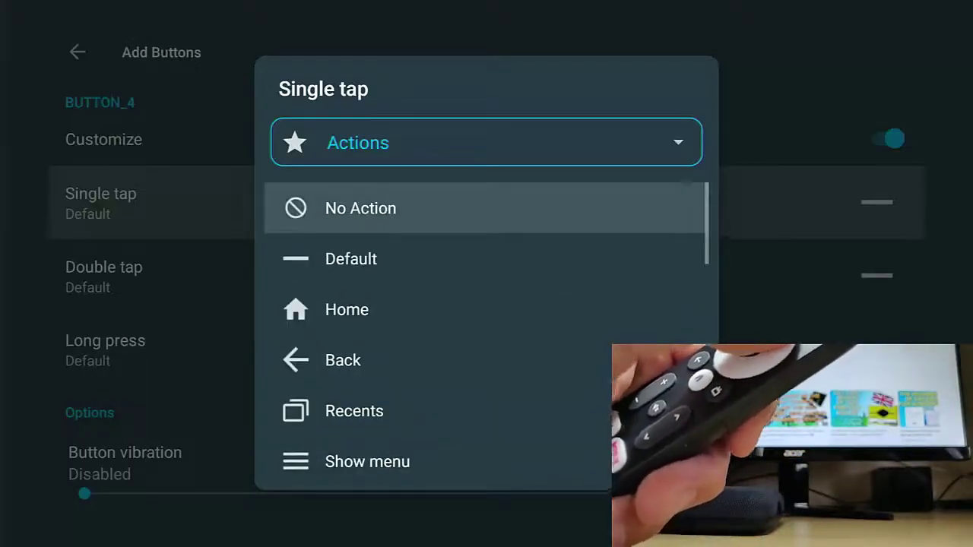
- Switch the Single tap category to Applications and highlight BBC iPlayer
{"action": "key", "text": "Up"}
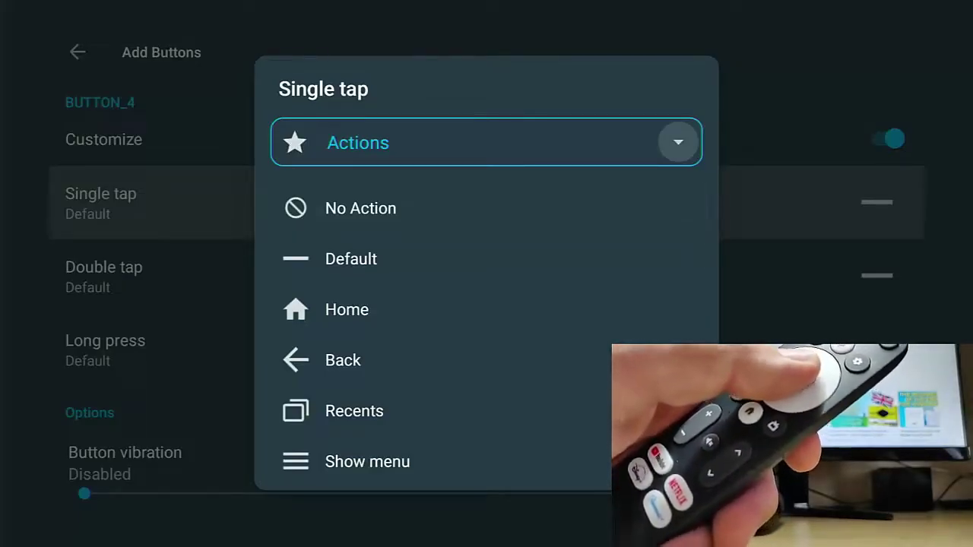
{"action": "key", "text": "Return"}
{"action": "key", "text": "Down"}
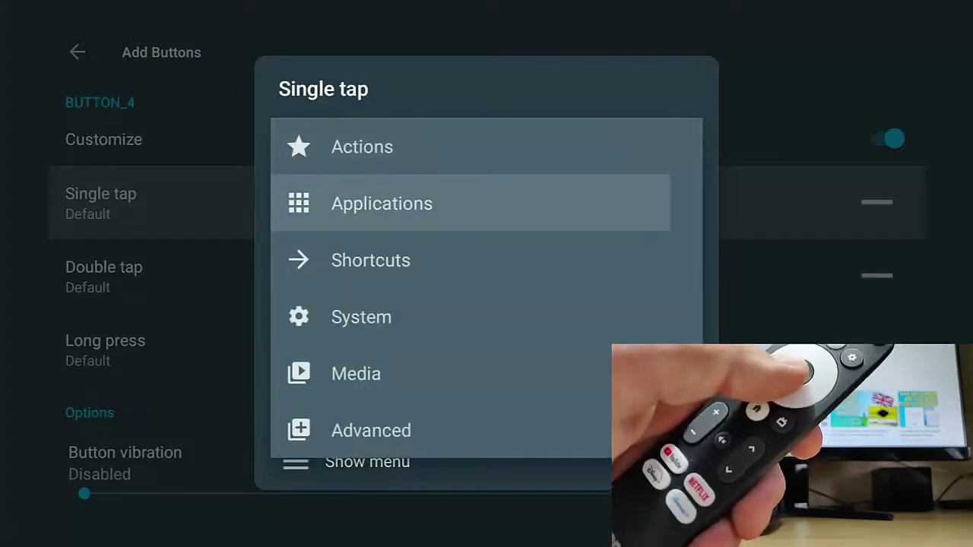
{"action": "key", "text": "Return"}
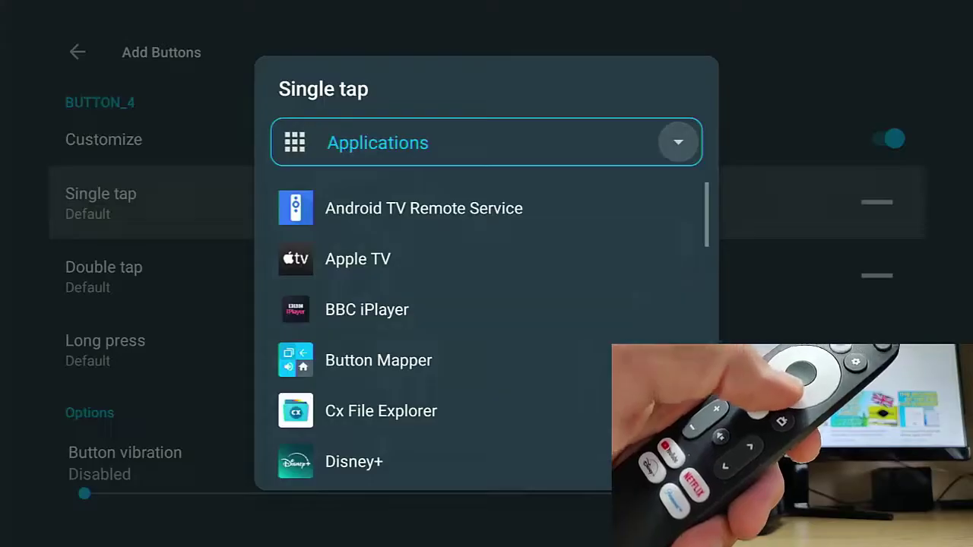
{"action": "key", "text": "Down"}
{"action": "key", "text": "Down"}
{"action": "key", "text": "Down"}
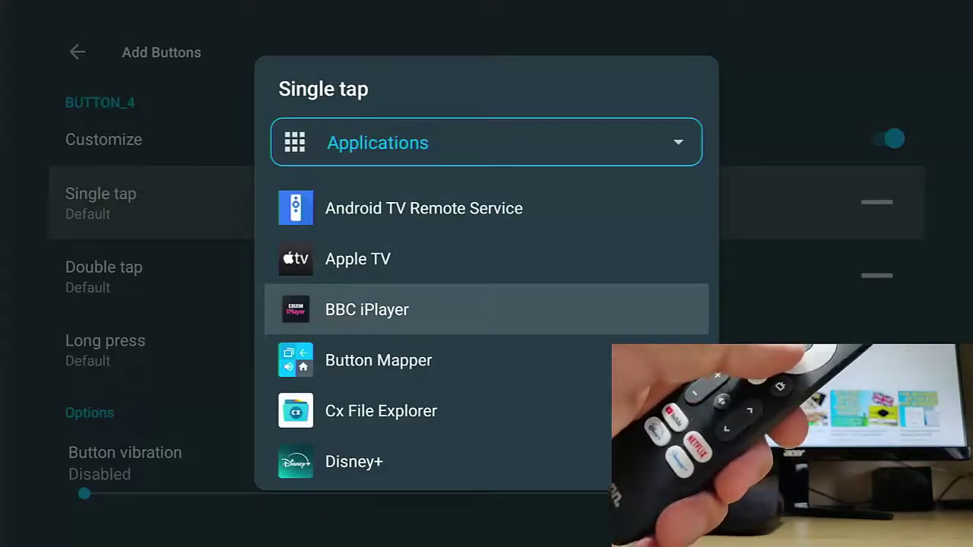
- Assign BBC iPlayer to BUTTON_4's single tap and back out of the settings screens
{"action": "key", "text": "Return"}
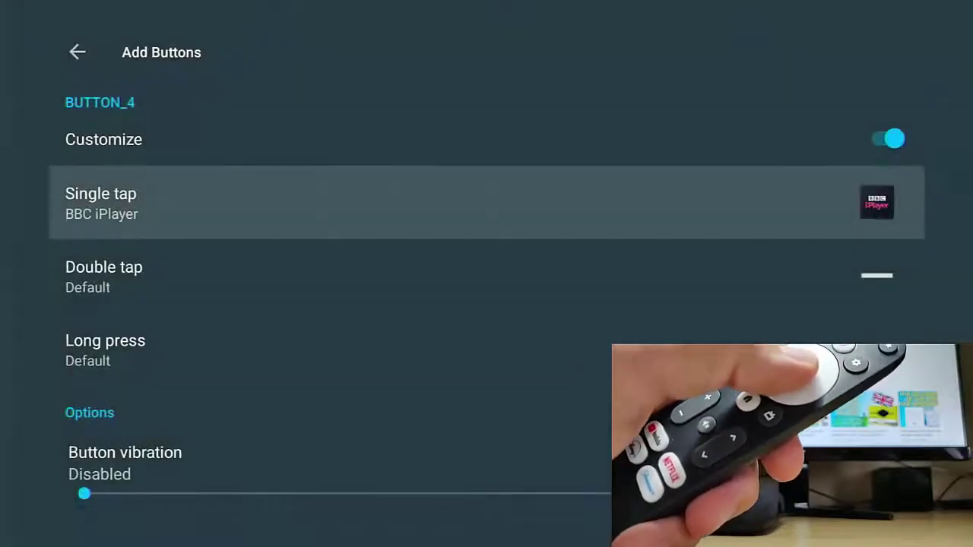
{"action": "key", "text": "Up"}
{"action": "key", "text": "Escape"}
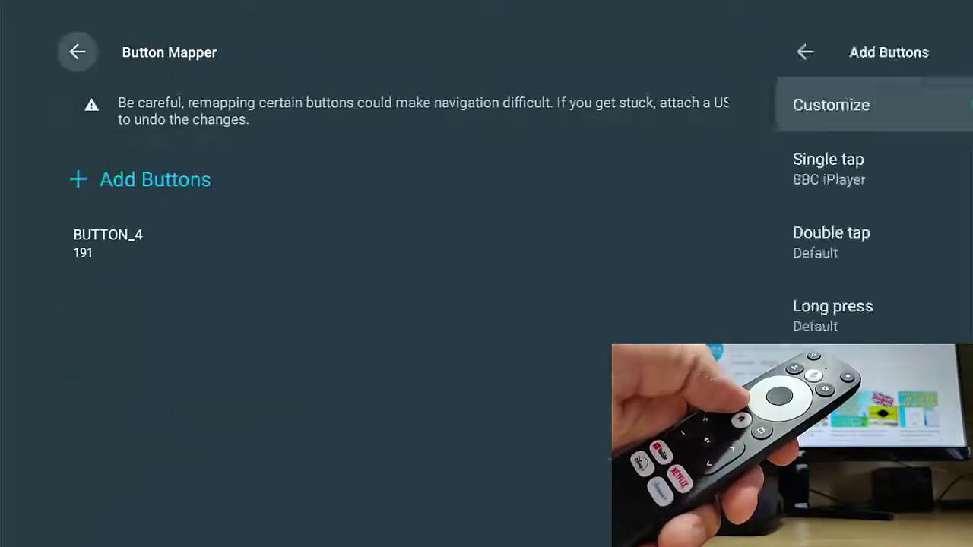
{"action": "key", "text": "Escape"}
{"action": "key", "text": "Escape"}
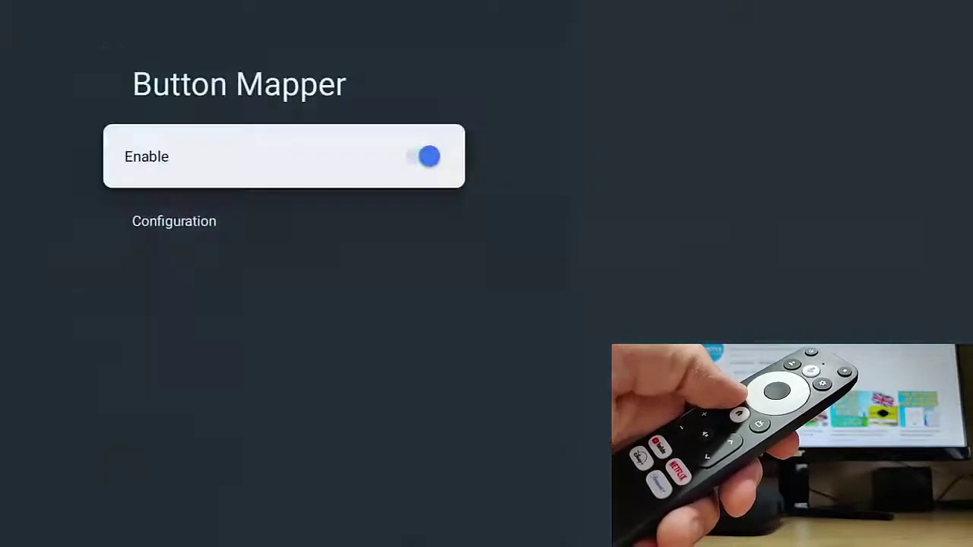
{"action": "key", "text": "Escape"}
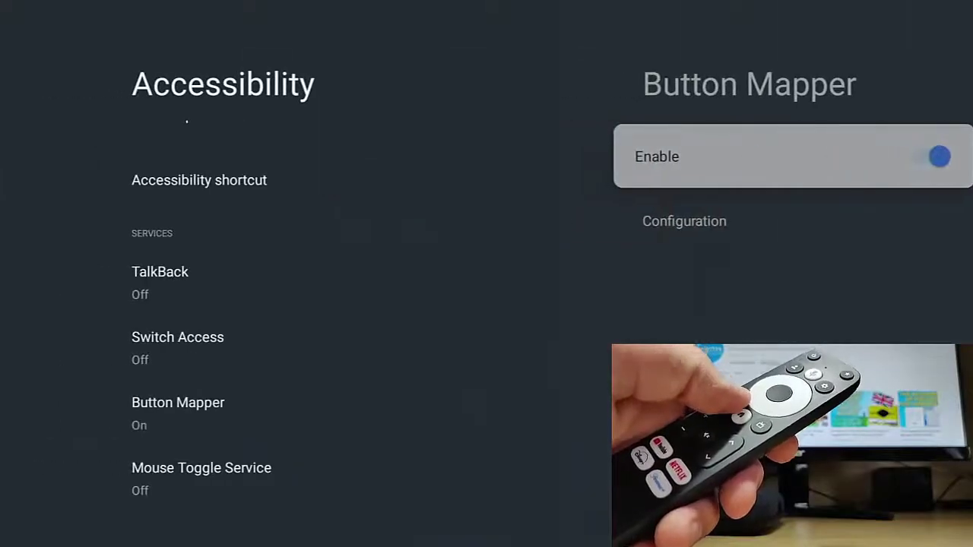
{"action": "key", "text": "Escape"}
{"action": "key", "text": "Escape"}
{"action": "key", "text": "Escape"}
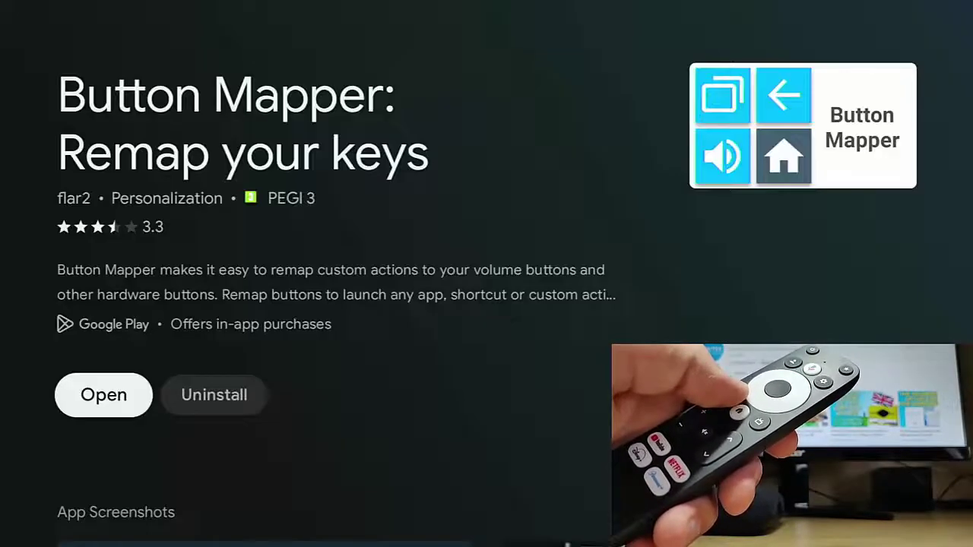
{"action": "key", "text": "Escape"}
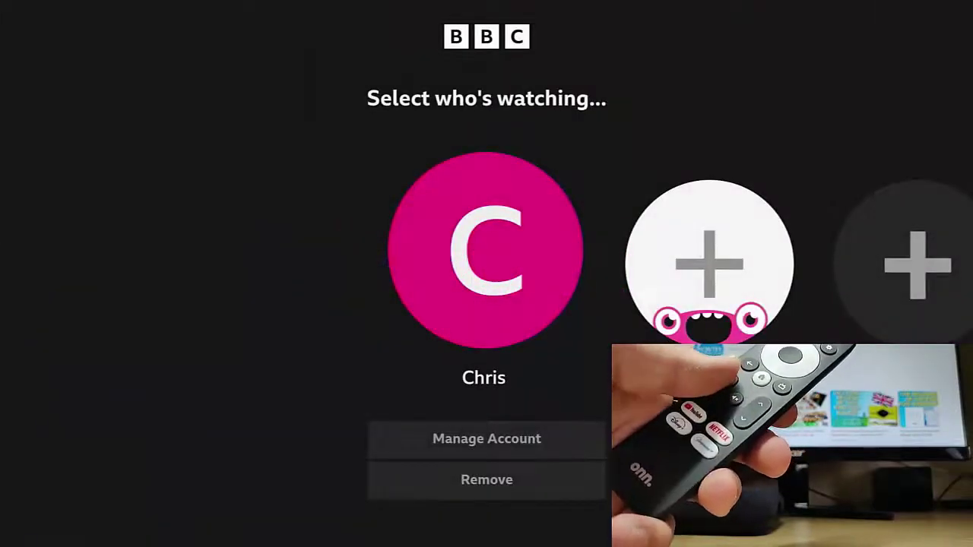
- From the home screen, open Button Mapper from the Your apps row
{"action": "key", "text": "Home"}
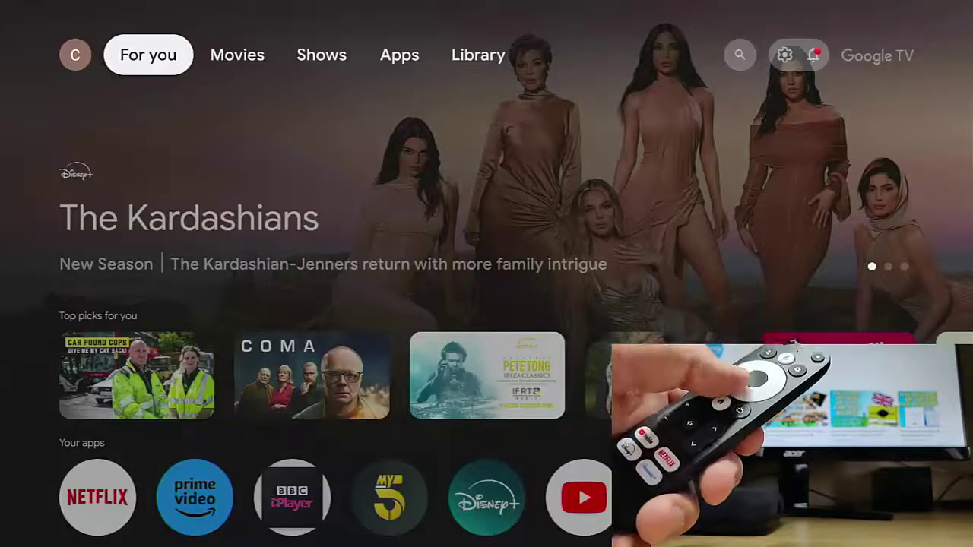
{"action": "key", "text": "Down"}
{"action": "key", "text": "Down"}
{"action": "key", "text": "Down"}
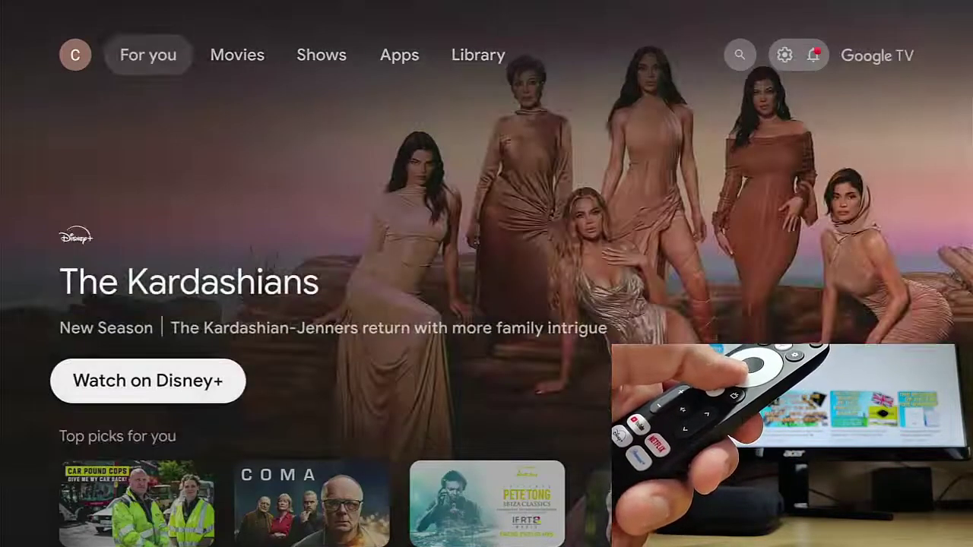
{"action": "key", "text": "Right"}
{"action": "key", "text": "Right"}
{"action": "key", "text": "Right"}
{"action": "key", "text": "Right"}
{"action": "key", "text": "Right"}
{"action": "key", "text": "Right"}
{"action": "key", "text": "Right"}
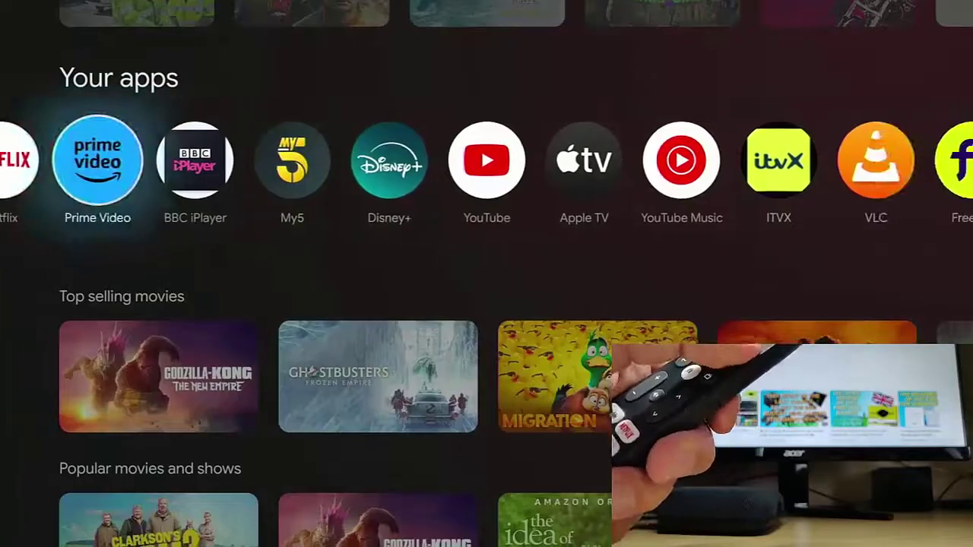
{"action": "key", "text": "Right"}
{"action": "key", "text": "Right"}
{"action": "key", "text": "Right"}
{"action": "key", "text": "Right"}
{"action": "key", "text": "Right"}
{"action": "key", "text": "Right"}
{"action": "key", "text": "Right"}
{"action": "key", "text": "Right"}
{"action": "key", "text": "Right"}
{"action": "key", "text": "Right"}
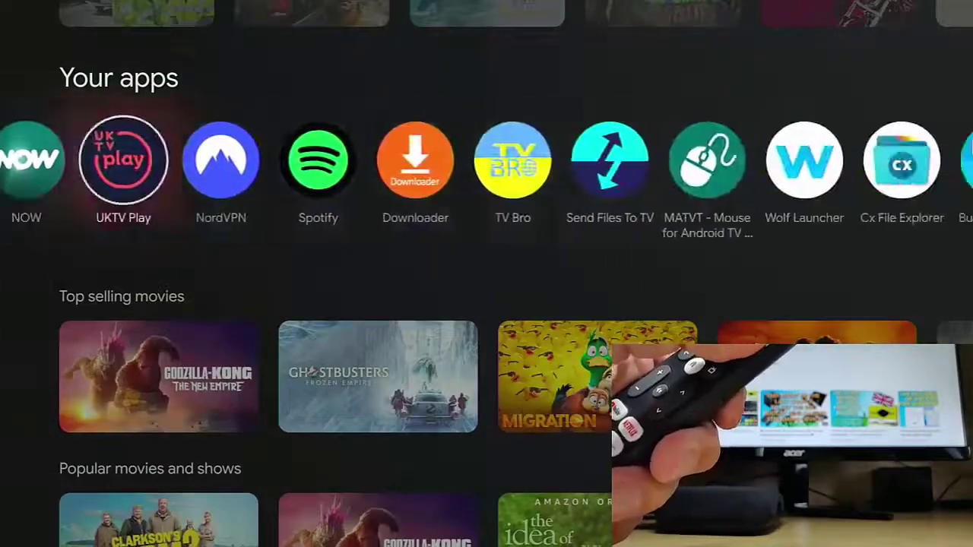
{"action": "key", "text": "Right"}
{"action": "key", "text": "Right"}
{"action": "key", "text": "Right"}
{"action": "key", "text": "Right"}
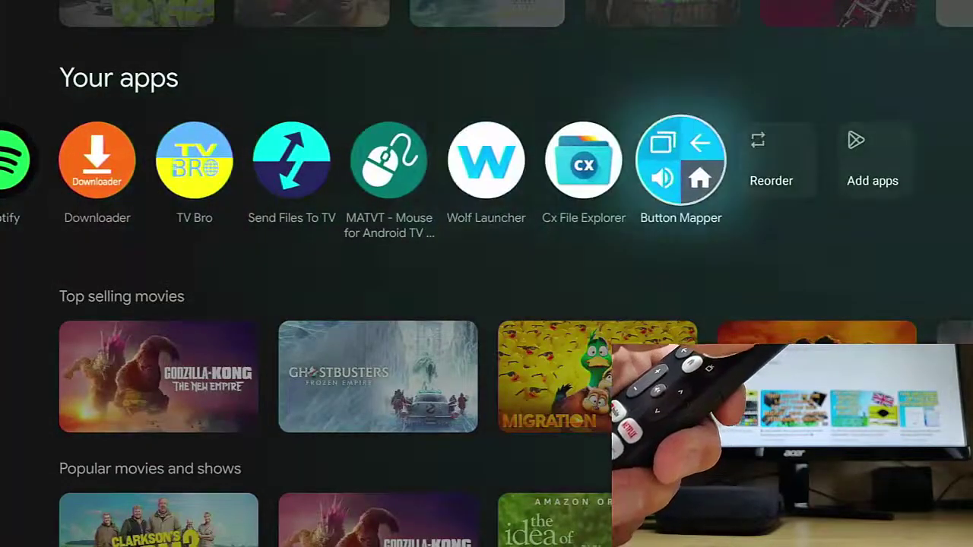
{"action": "key", "text": "Return"}
{"action": "key", "text": "Return"}
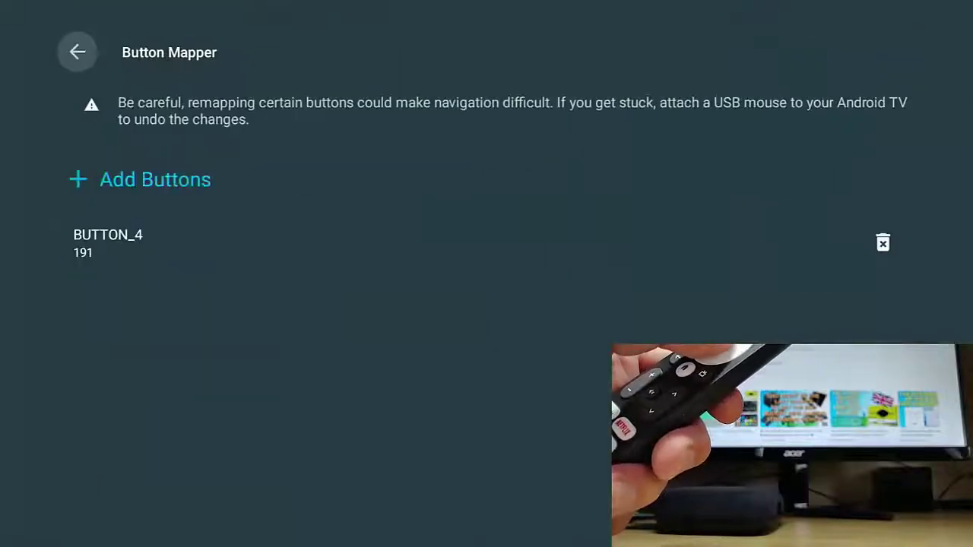
{"action": "key", "text": "Down"}
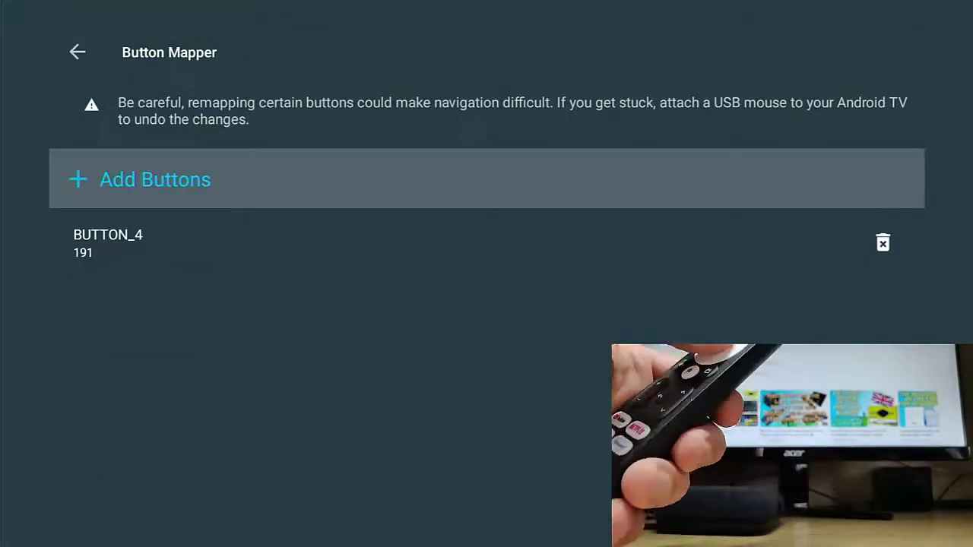
- Register remote button BUTTON_9 (code 196) and open its settings page
{"action": "key", "text": "Return"}
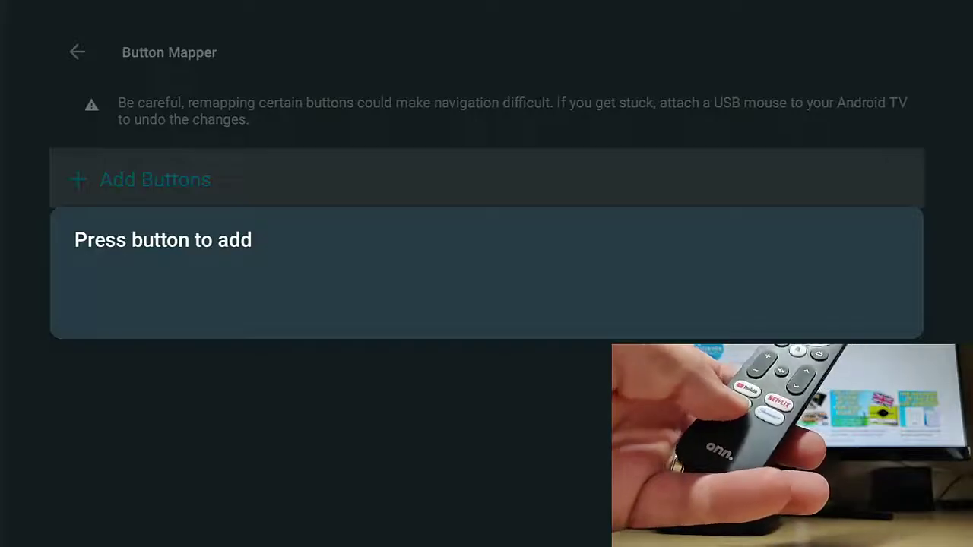
{"action": "key", "text": "BUTTON_9"}
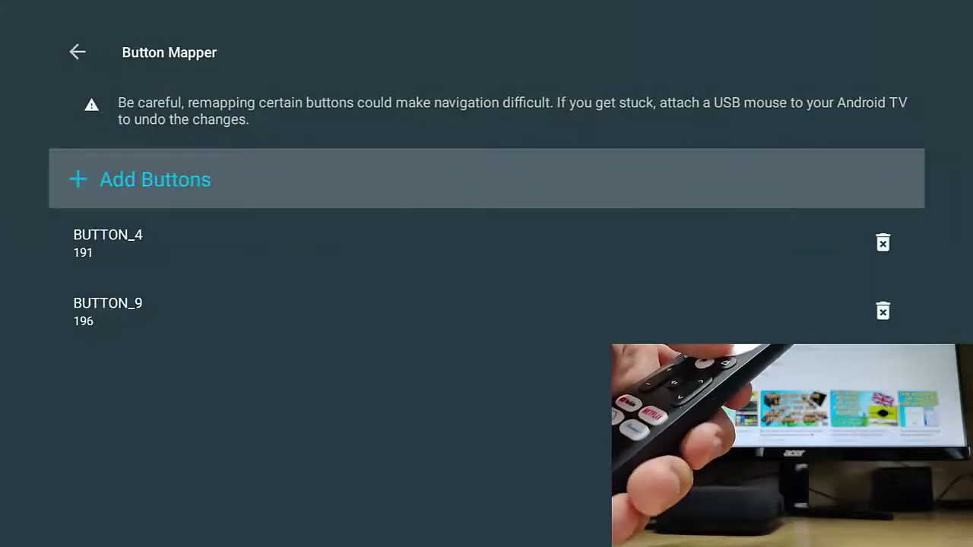
{"action": "key", "text": "Down"}
{"action": "key", "text": "Down"}
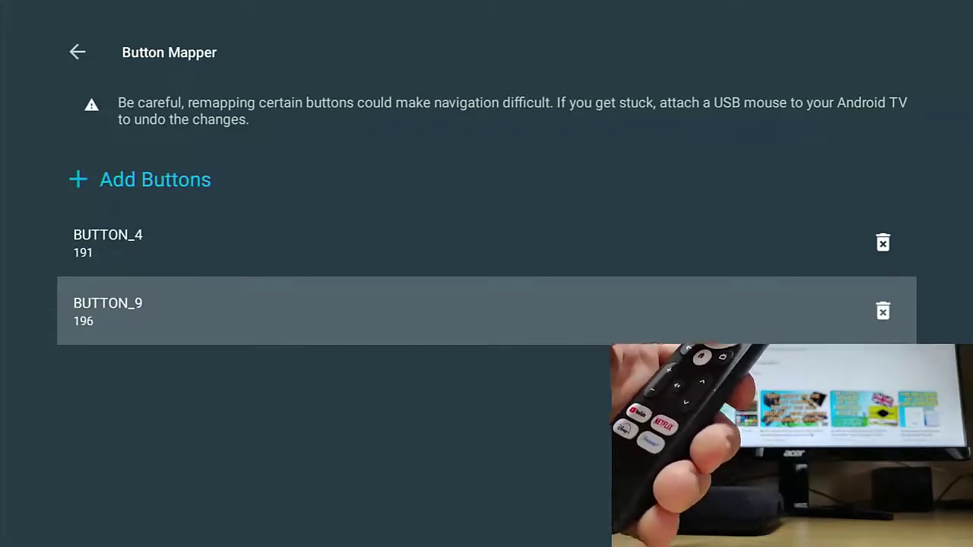
{"action": "key", "text": "Return"}
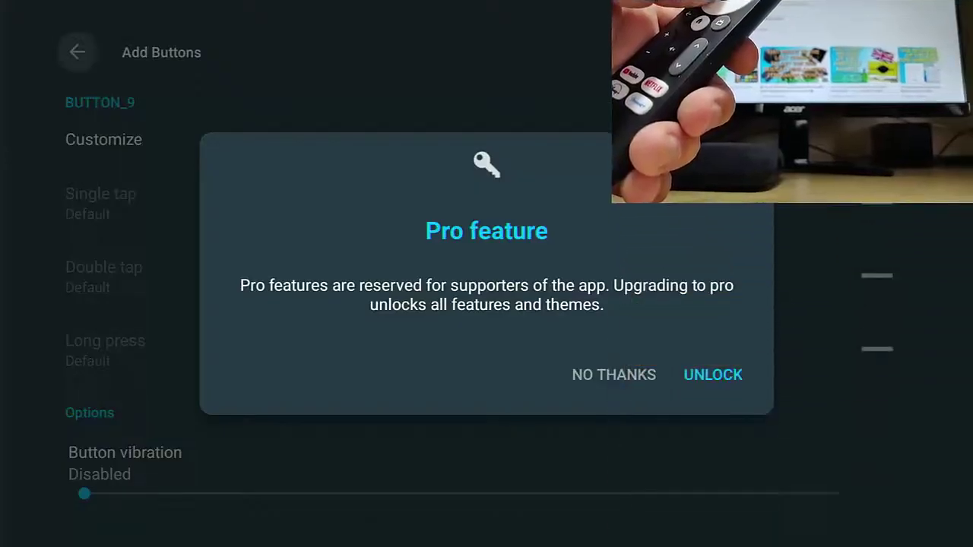
- Decline the Pro prompt, turn on Customize for BUTTON_9 and open Single tap
{"action": "key", "text": "Left"}
{"action": "key", "text": "Return"}
{"action": "key", "text": "Down"}
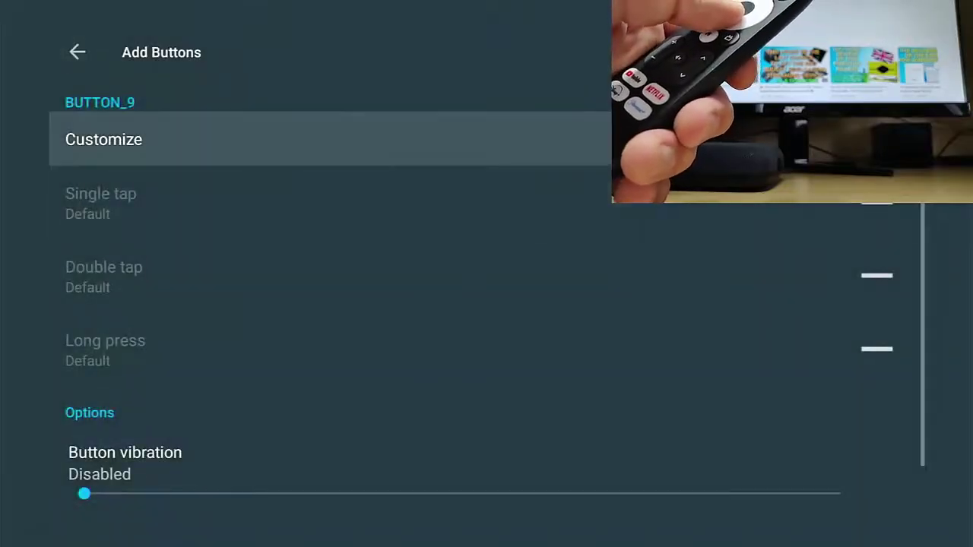
{"action": "key", "text": "Down"}
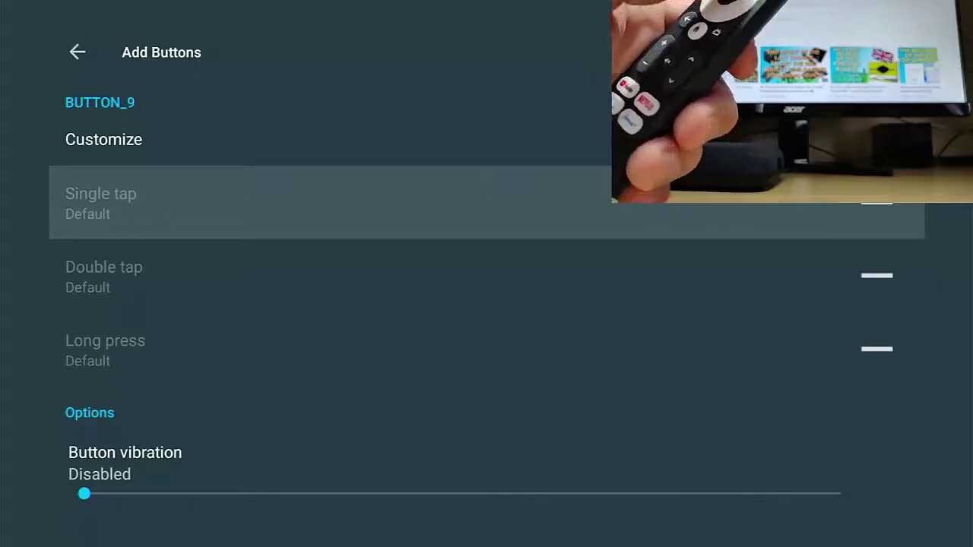
{"action": "key", "text": "Up"}
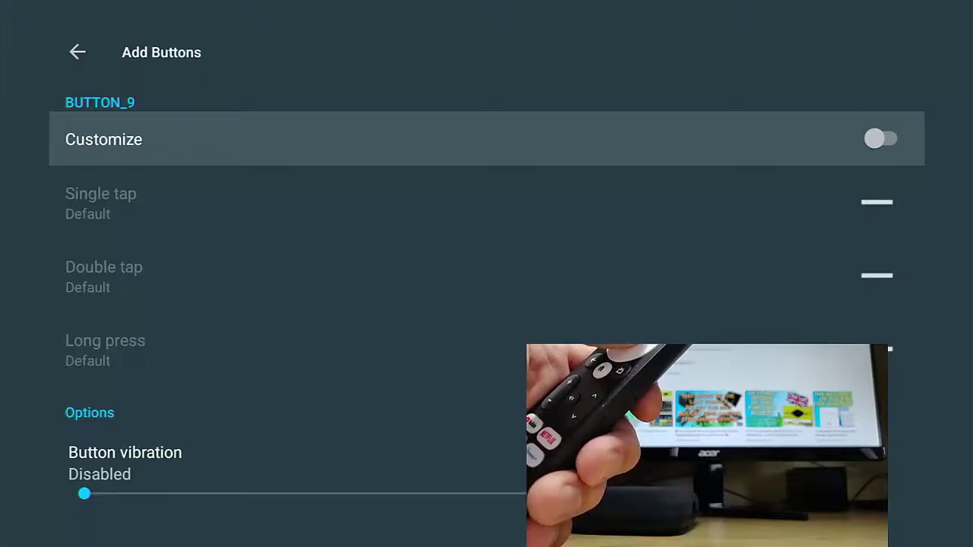
{"action": "key", "text": "Return"}
{"action": "key", "text": "Down"}
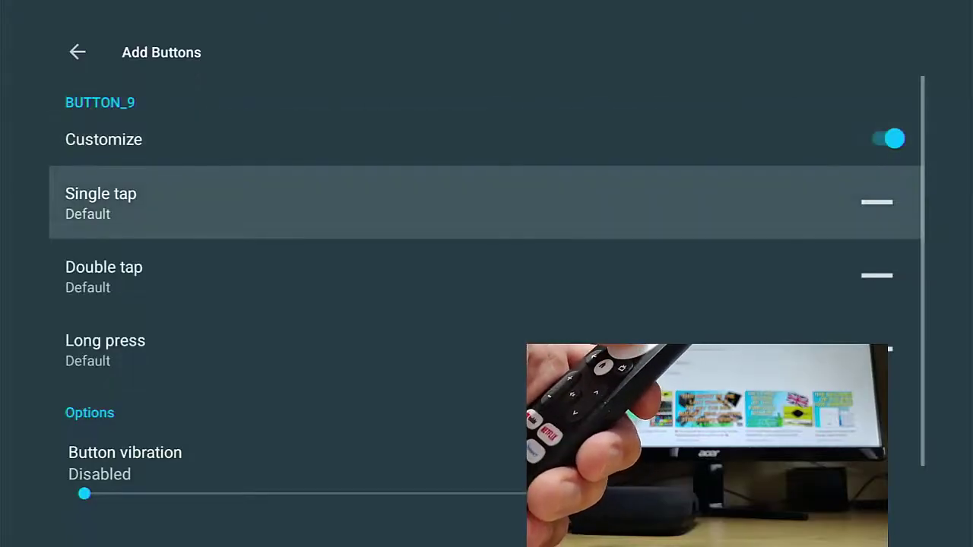
{"action": "key", "text": "Return"}
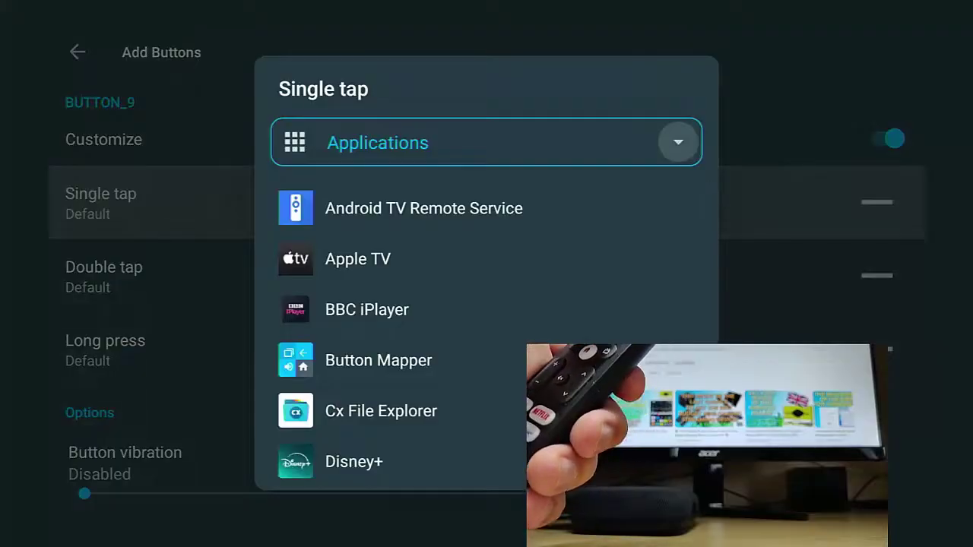
- Pick Wolf Launcher from the Applications category as the single-tap action
{"action": "key", "text": "Return"}
{"action": "key", "text": "Up"}
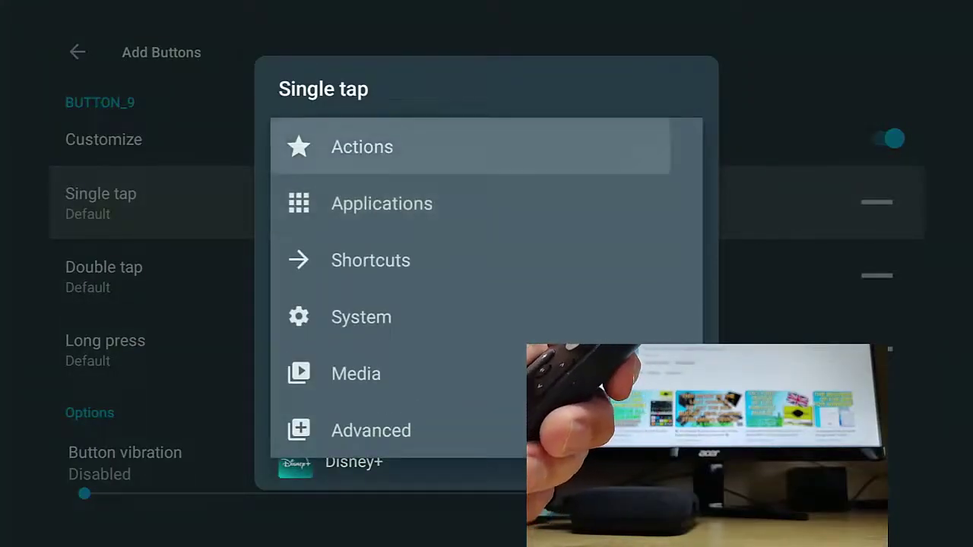
{"action": "key", "text": "Down"}
{"action": "key", "text": "Return"}
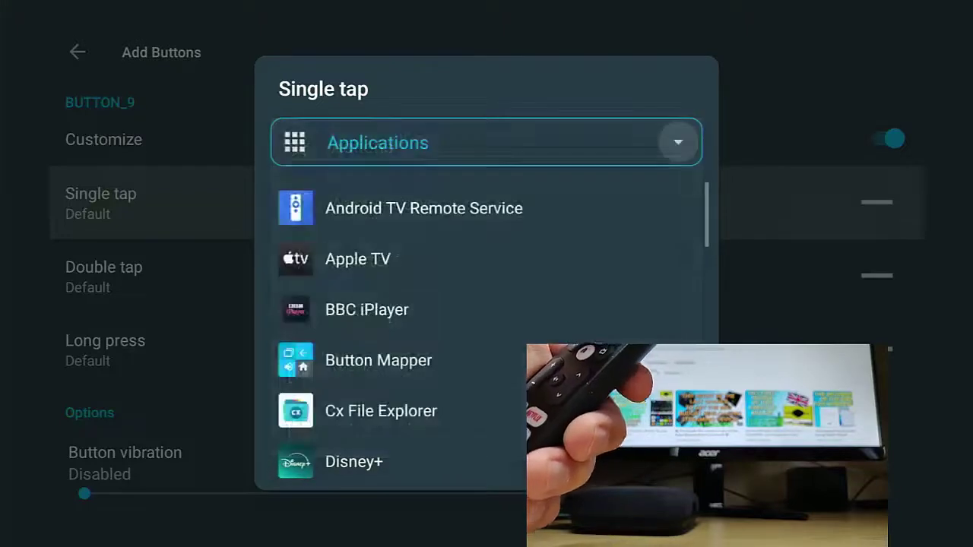
{"action": "key", "text": "Down"}
{"action": "key", "text": "Down"}
{"action": "key", "text": "Down"}
{"action": "key", "text": "Down"}
{"action": "key", "text": "Down"}
{"action": "key", "text": "Down"}
{"action": "key", "text": "Down"}
{"action": "key", "text": "Down"}
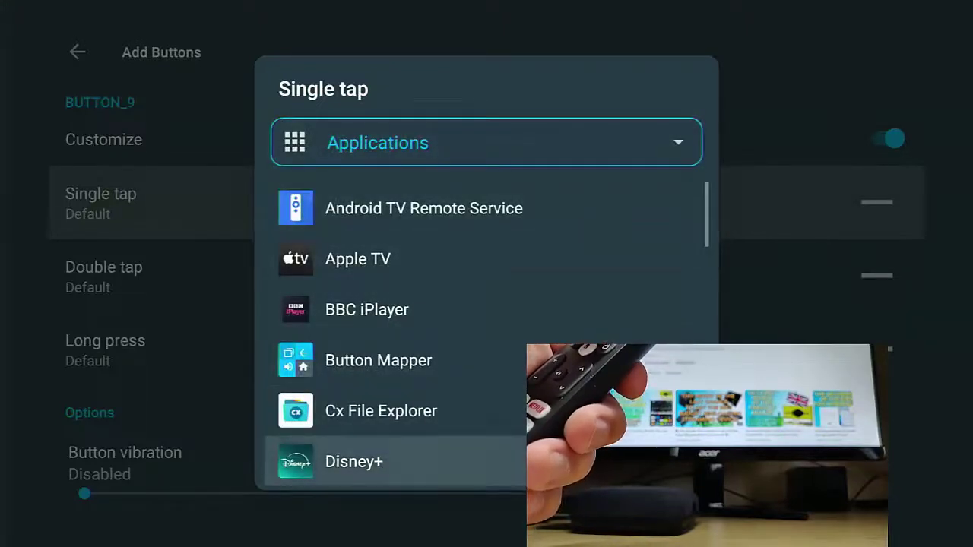
{"action": "key", "text": "Down"}
{"action": "key", "text": "Down"}
{"action": "key", "text": "Down"}
{"action": "key", "text": "Down"}
{"action": "key", "text": "Down"}
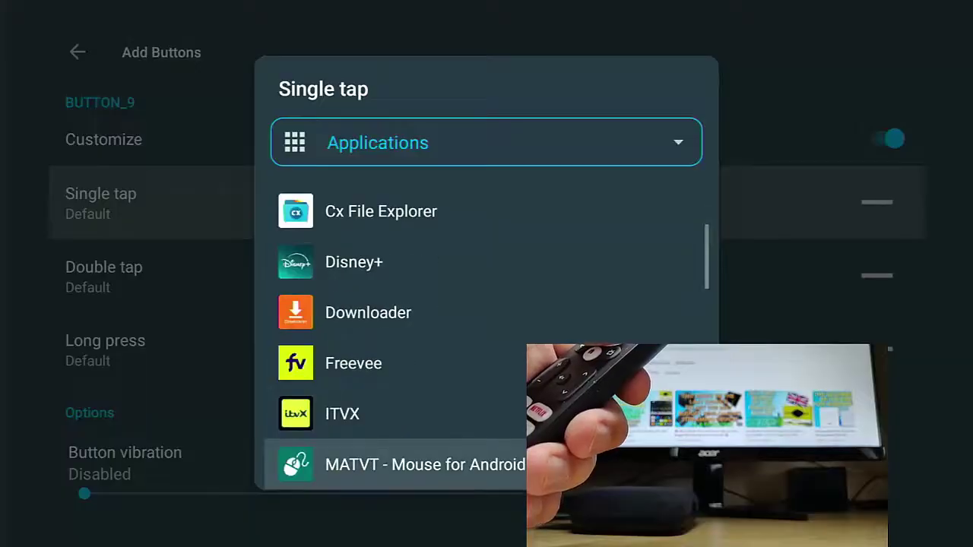
{"action": "key", "text": "Down"}
{"action": "key", "text": "Down"}
{"action": "key", "text": "Down"}
{"action": "key", "text": "Down"}
{"action": "key", "text": "Down"}
{"action": "key", "text": "Down"}
{"action": "key", "text": "Down"}
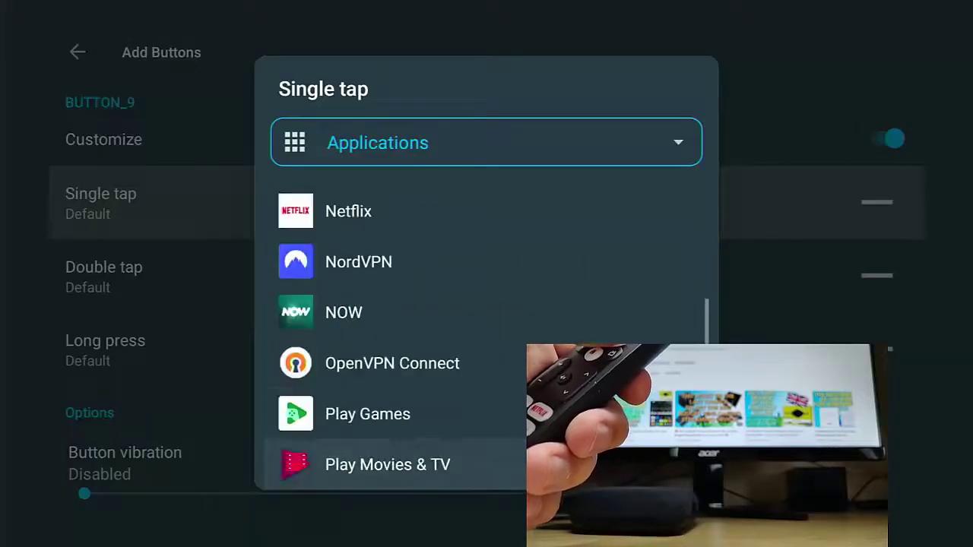
{"action": "key", "text": "Down"}
{"action": "key", "text": "Down"}
{"action": "key", "text": "Down"}
{"action": "key", "text": "Down"}
{"action": "key", "text": "Down"}
{"action": "key", "text": "Down"}
{"action": "key", "text": "Down"}
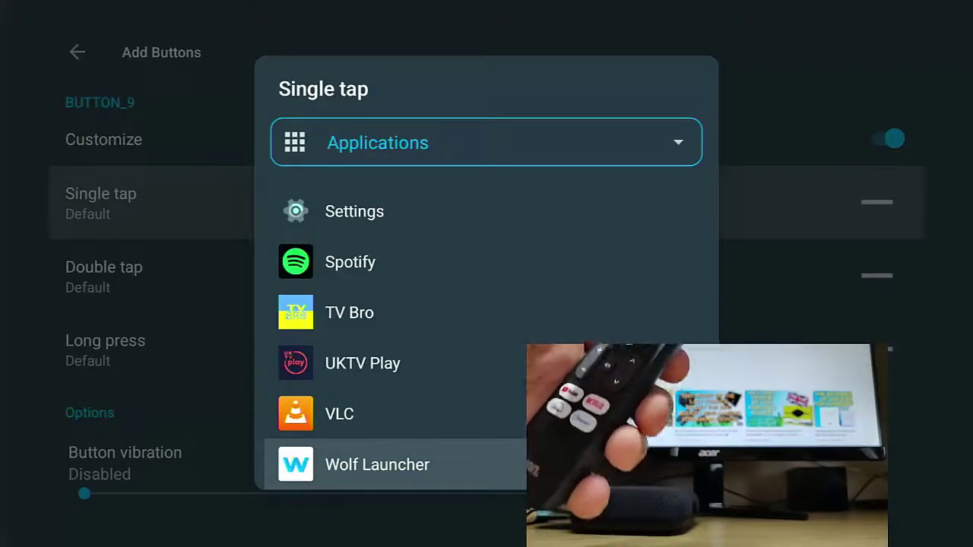
{"action": "key", "text": "Return"}
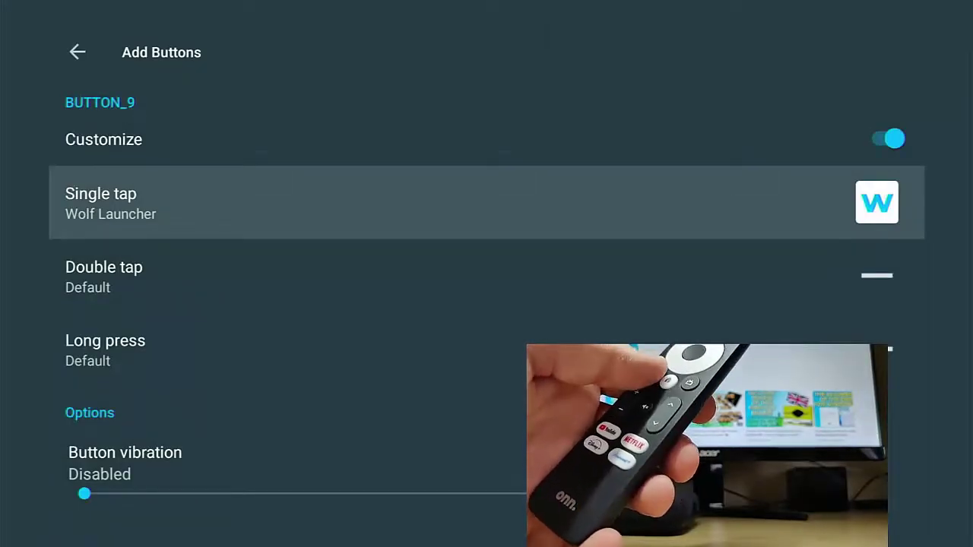
- Exit Button Mapper and launch Wolf Launcher with the remapped button
{"action": "key", "text": "Escape"}
{"action": "key", "text": "Escape"}
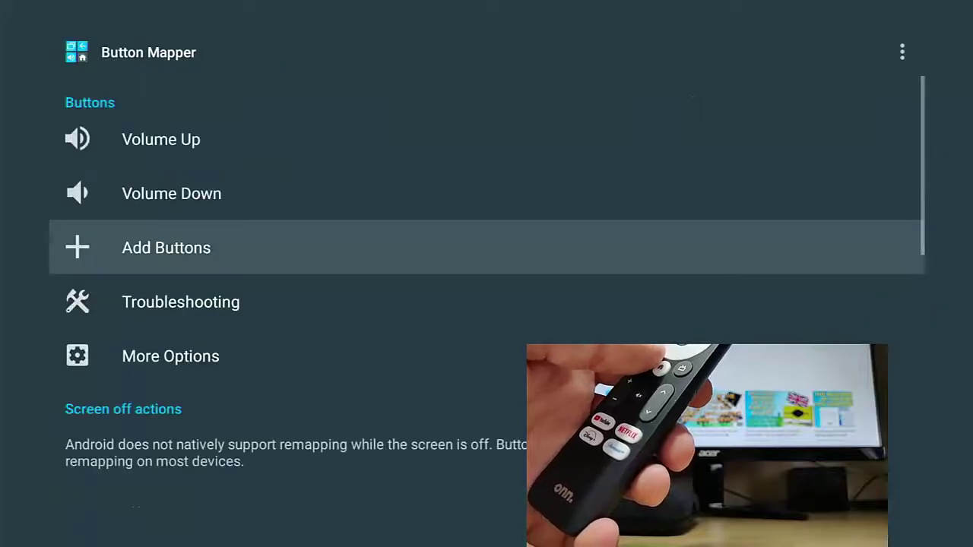
{"action": "key", "text": "Escape"}
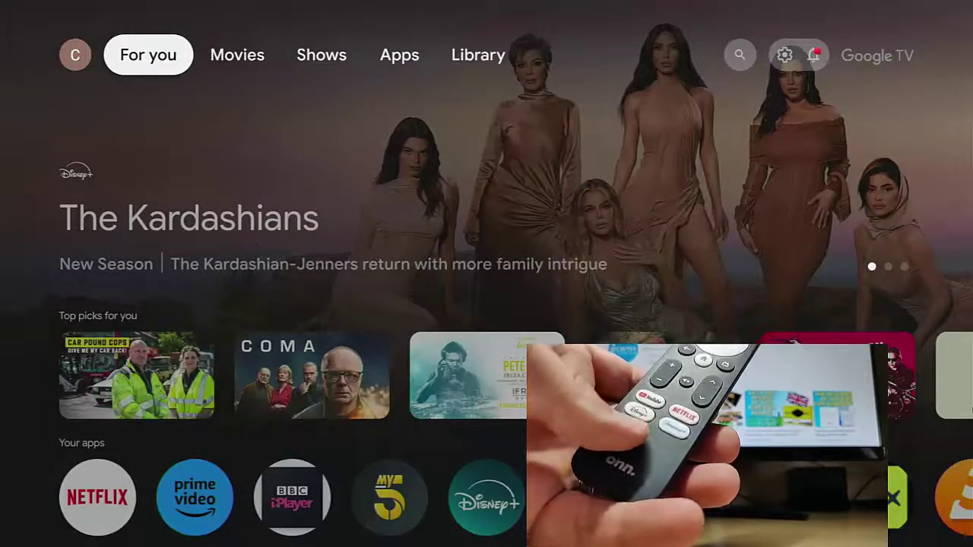
{"action": "key", "text": "Home"}
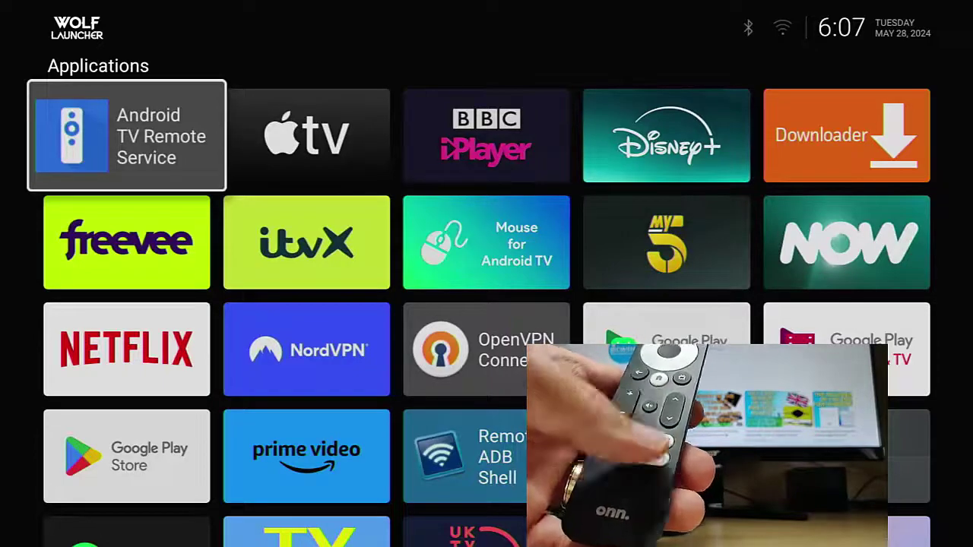
- Return to the Google TV home screen and move along Your apps toward Button Mapper
{"action": "key", "text": "Home"}
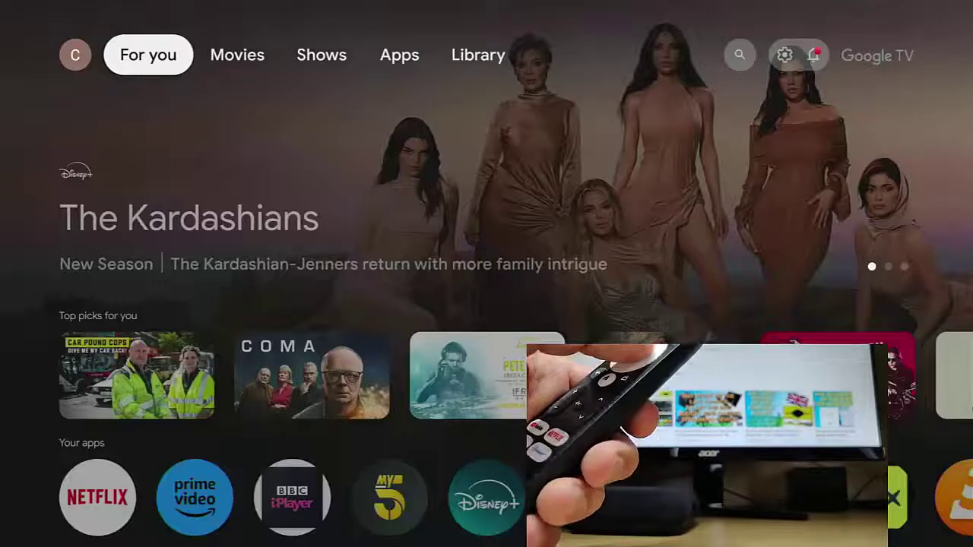
{"action": "key", "text": "Down"}
{"action": "key", "text": "Down"}
{"action": "key", "text": "Right"}
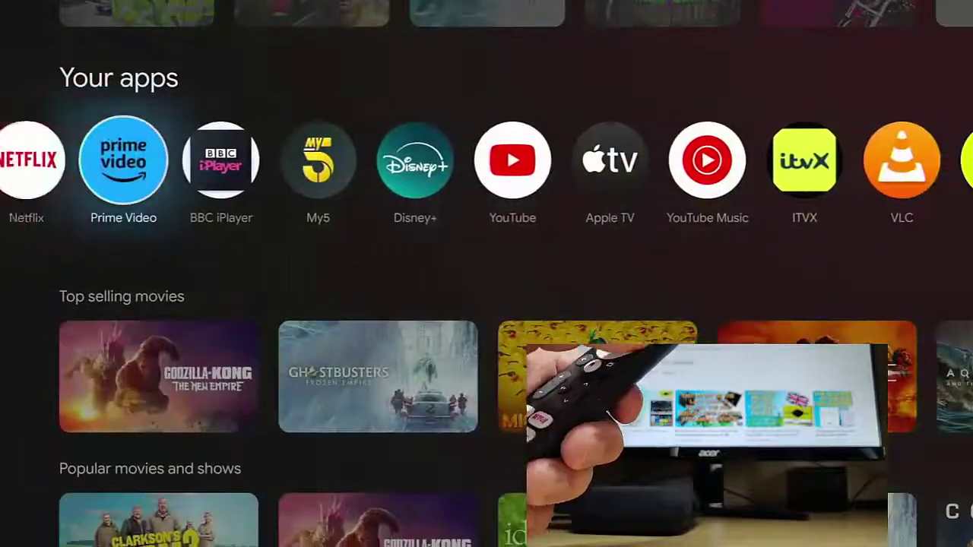
{"action": "key", "text": "Right"}
{"action": "key", "text": "Right"}
{"action": "key", "text": "Right"}
{"action": "key", "text": "Right"}
{"action": "key", "text": "Right"}
{"action": "key", "text": "Right"}
{"action": "key", "text": "Right"}
{"action": "key", "text": "Right"}
{"action": "key", "text": "Right"}
{"action": "key", "text": "Right"}
{"action": "key", "text": "Right"}
{"action": "key", "text": "Right"}
{"action": "key", "text": "Right"}
{"action": "key", "text": "Right"}
{"action": "key", "text": "Right"}
{"action": "key", "text": "Right"}
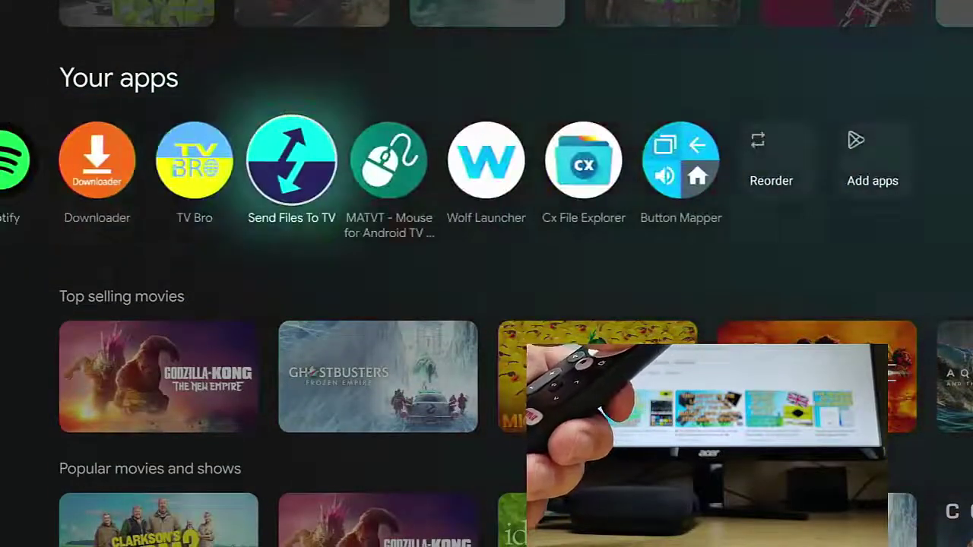
{"action": "key", "text": "Right"}
{"action": "key", "text": "Right"}
{"action": "key", "text": "Right"}
{"action": "key", "text": "Right"}
- Open BUTTON_4's settings from Button Mapper's added buttons, declining the Pro upgrade prompt
{"action": "key", "text": "Return"}
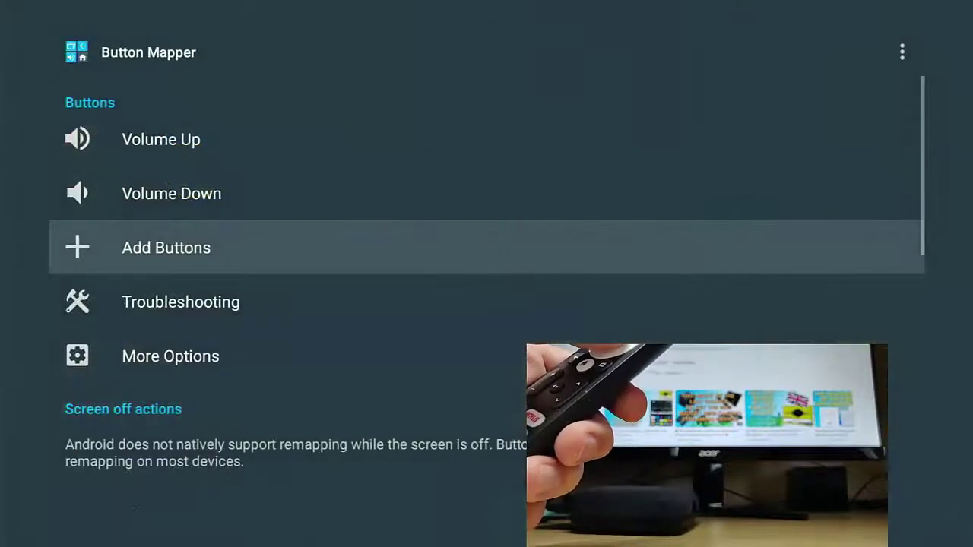
{"action": "key", "text": "Return"}
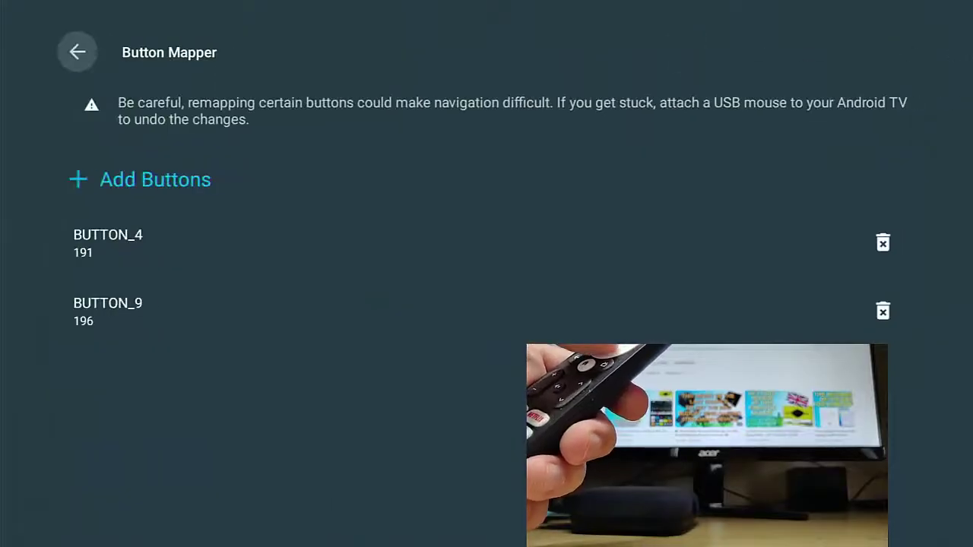
{"action": "key", "text": "Down"}
{"action": "key", "text": "Down"}
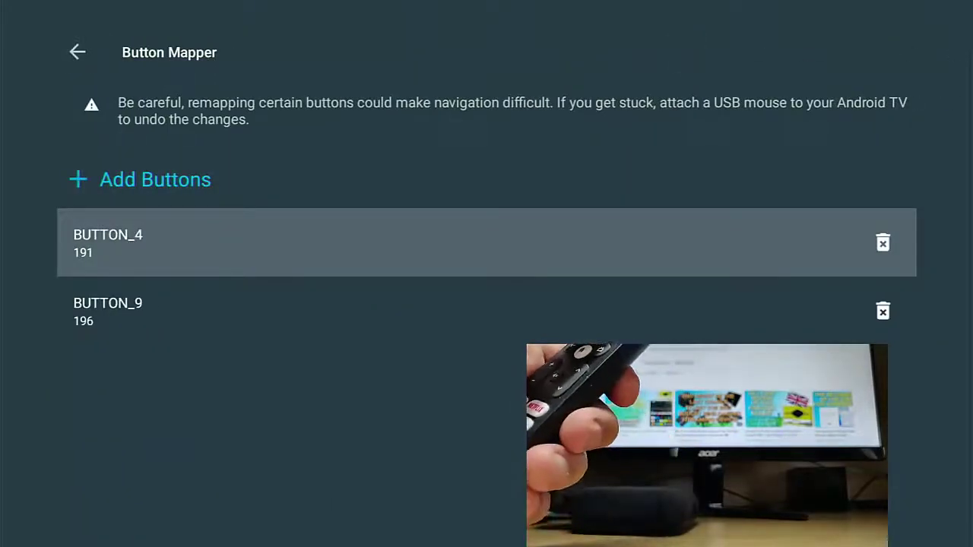
{"action": "key", "text": "Return"}
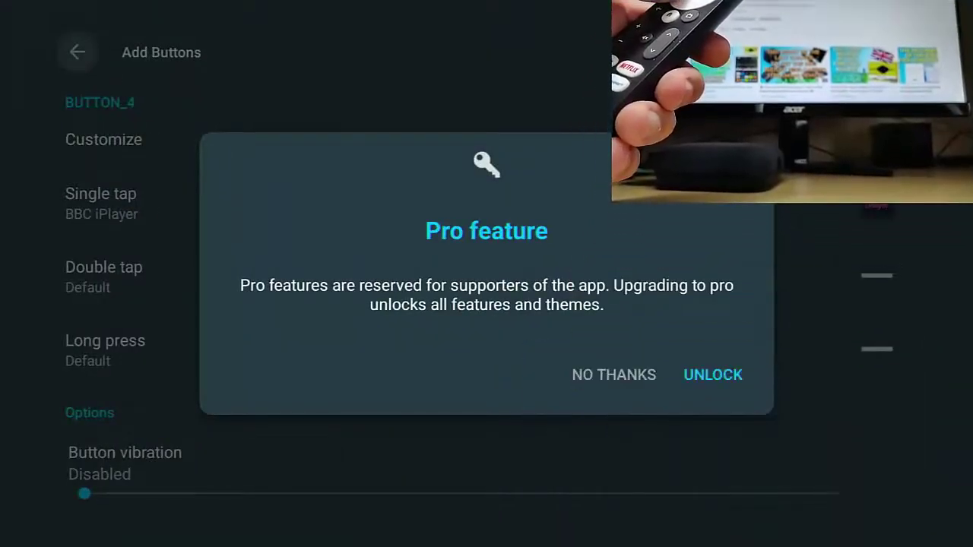
{"action": "key", "text": "Left"}
{"action": "key", "text": "Return"}
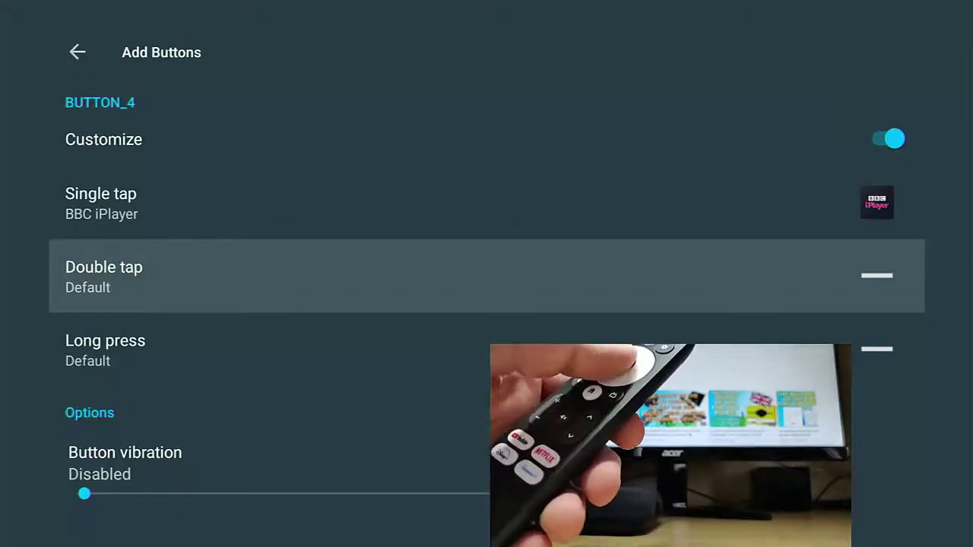
- Map BUTTON_4's double tap to ITVX
{"action": "key", "text": "Return"}
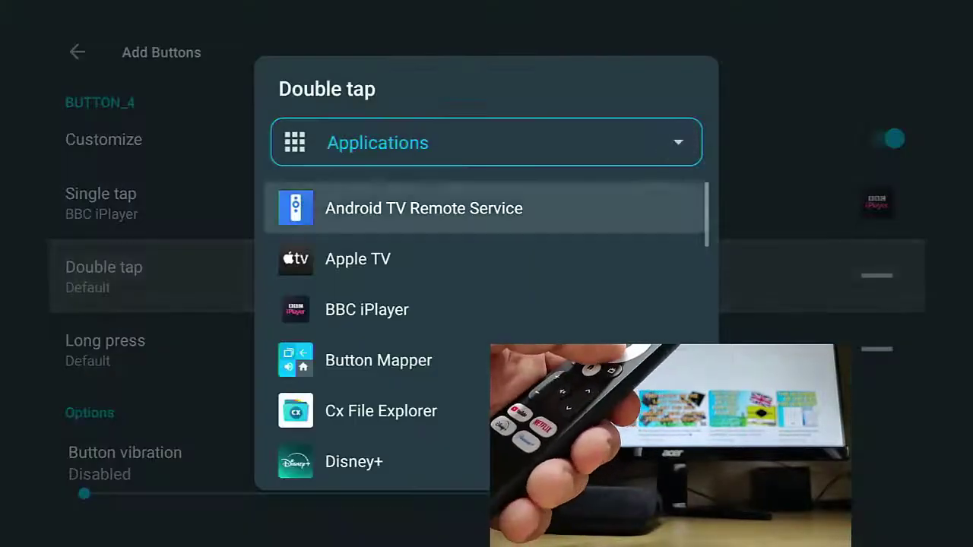
{"action": "key", "text": "Down"}
{"action": "key", "text": "Down"}
{"action": "key", "text": "Down"}
{"action": "key", "text": "Down"}
{"action": "key", "text": "Down"}
{"action": "key", "text": "Down"}
{"action": "key", "text": "Down"}
{"action": "key", "text": "Down"}
{"action": "key", "text": "Down"}
{"action": "key", "text": "Down"}
{"action": "key", "text": "Down"}
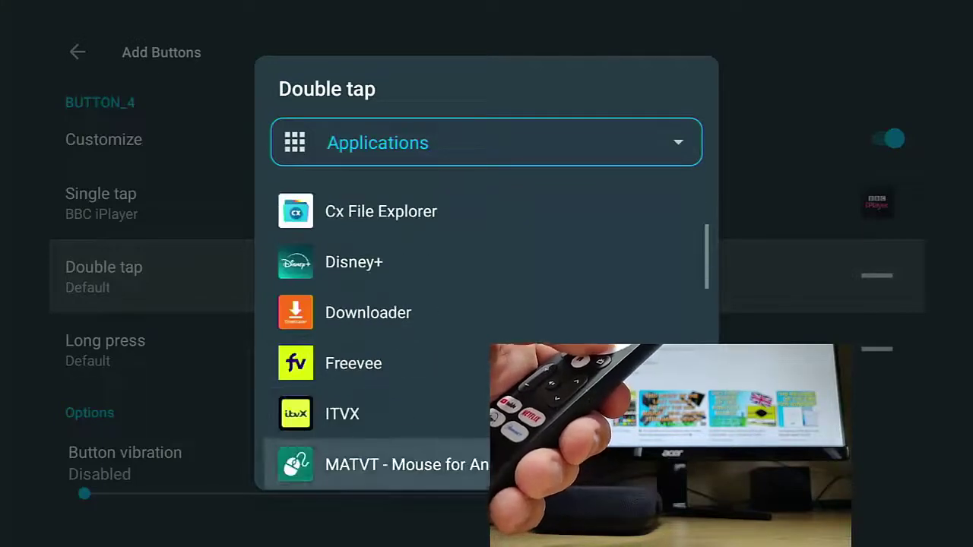
{"action": "key", "text": "Up"}
{"action": "key", "text": "Up"}
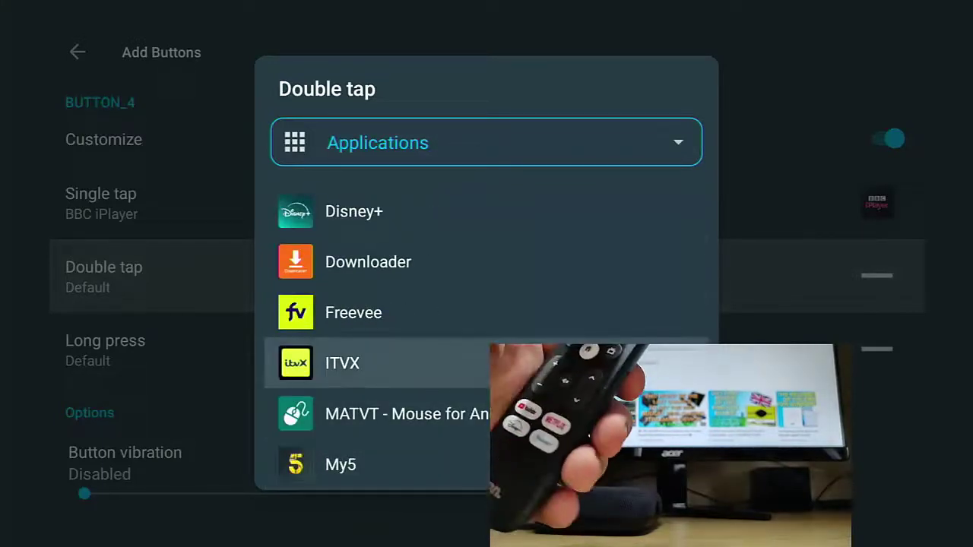
{"action": "key", "text": "Return"}
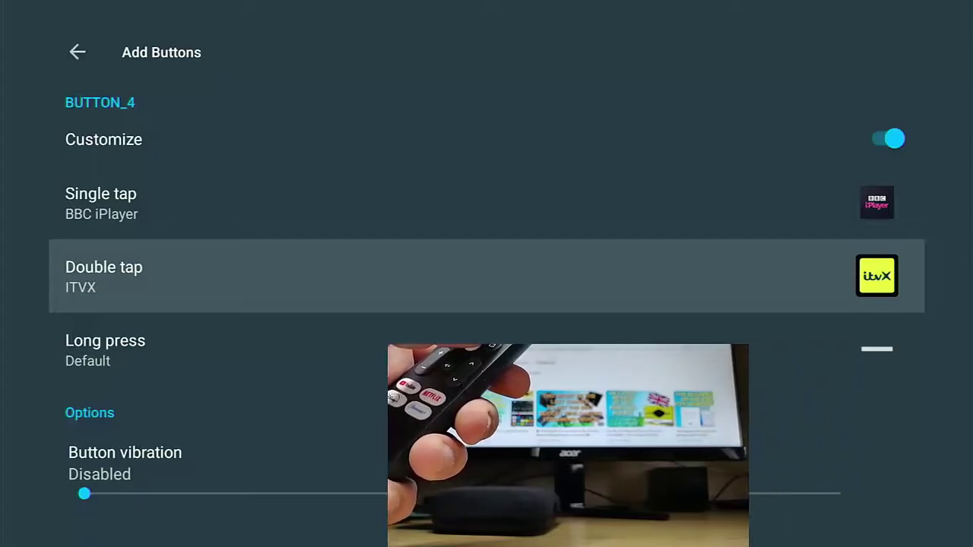
- Map BUTTON_4's long press to Downloader and leave its settings
{"action": "key", "text": "Down"}
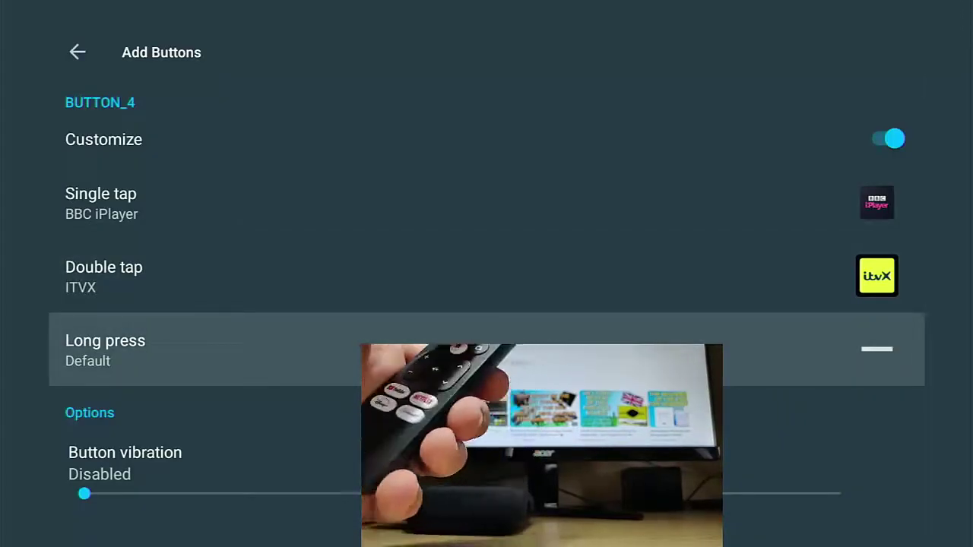
{"action": "key", "text": "Return"}
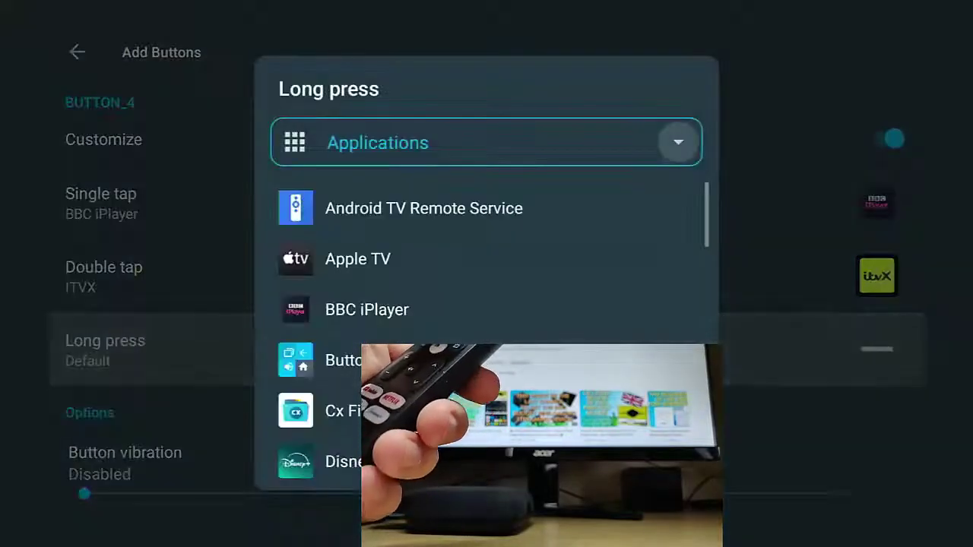
{"action": "key", "text": "Down"}
{"action": "key", "text": "Down"}
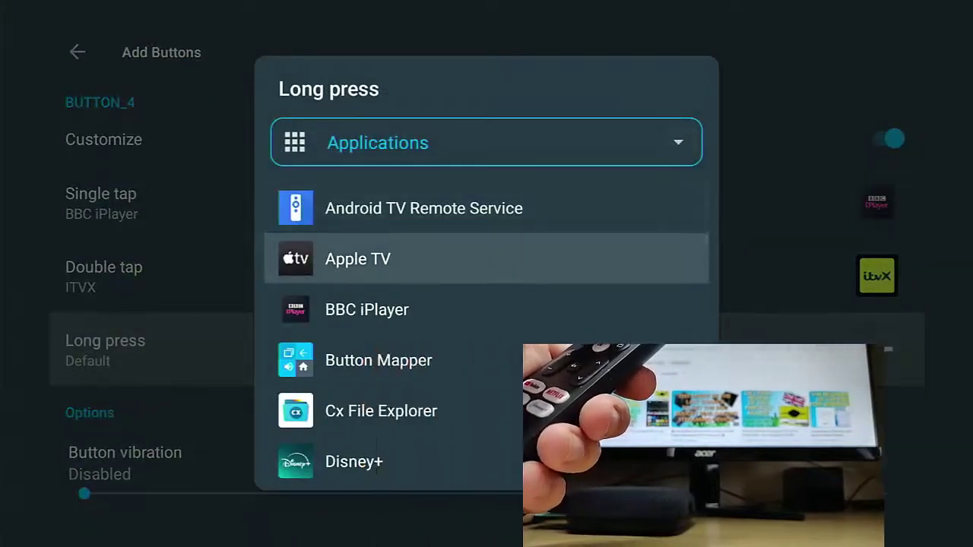
{"action": "key", "text": "Down"}
{"action": "key", "text": "Down"}
{"action": "key", "text": "Down"}
{"action": "key", "text": "Down"}
{"action": "key", "text": "Down"}
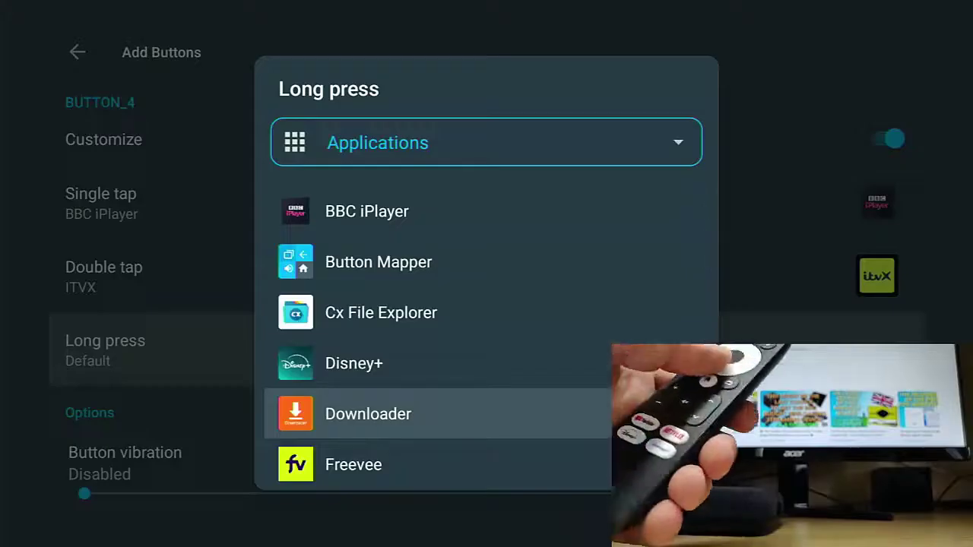
{"action": "key", "text": "Return"}
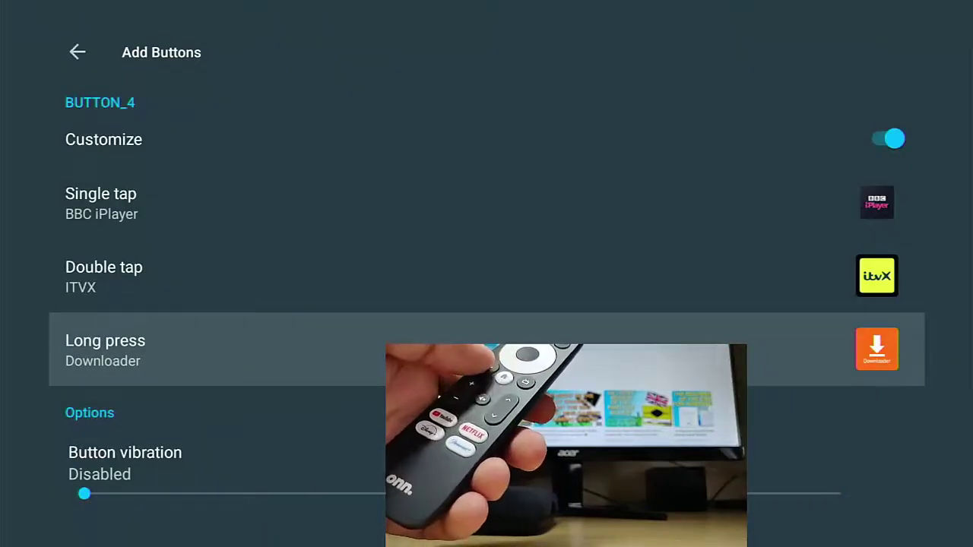
{"action": "key", "text": "Escape"}
{"action": "key", "text": "Escape"}
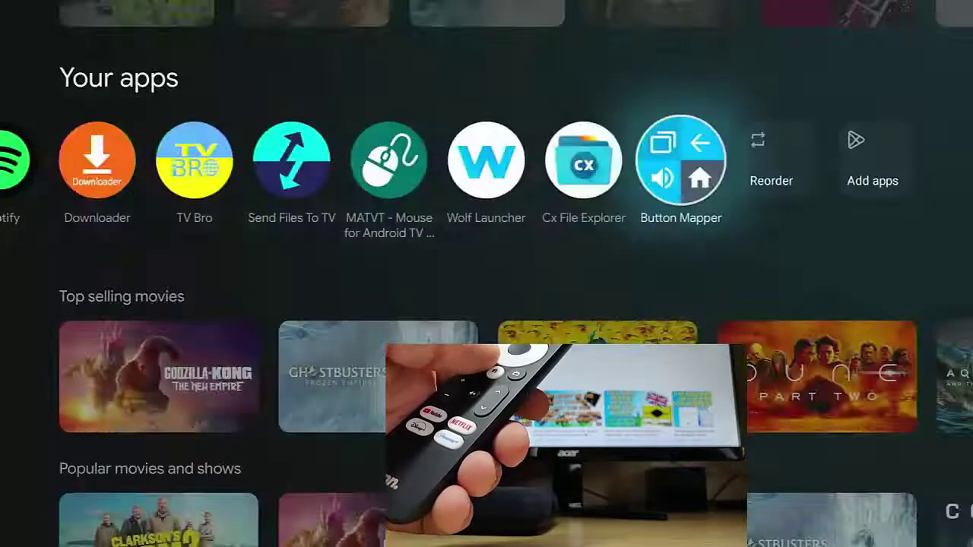
- Leave the Downloader browser for Google TV home and scroll to Button Mapper in Your apps
{"action": "key", "text": "Home"}
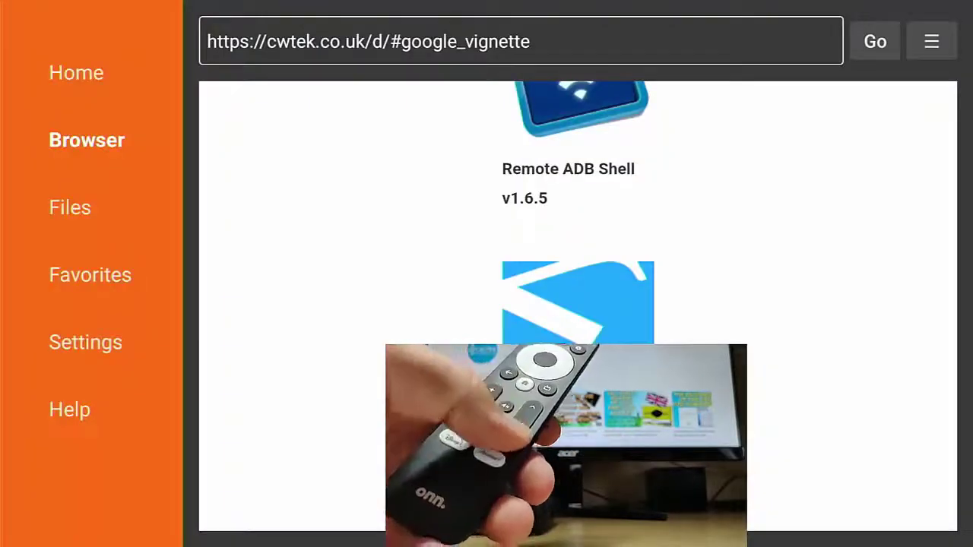
{"action": "key", "text": "Escape"}
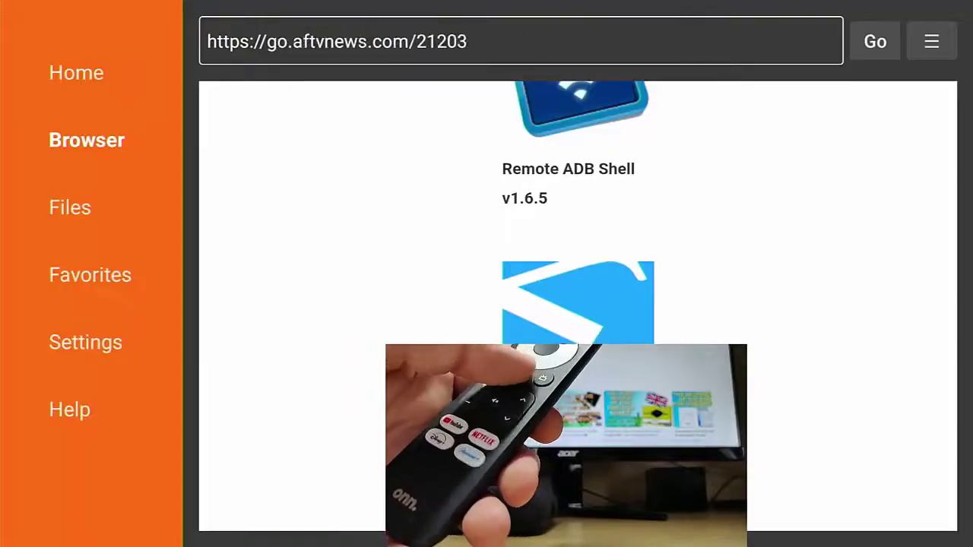
{"action": "key", "text": "Home"}
{"action": "key", "text": "Down"}
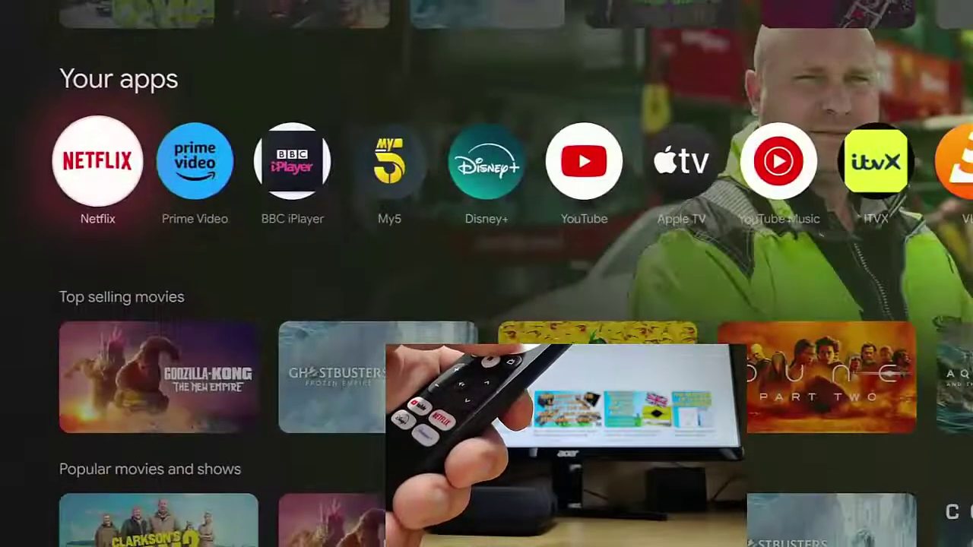
{"action": "key", "text": "Right"}
{"action": "key", "text": "Right"}
{"action": "key", "text": "Right"}
{"action": "key", "text": "Right"}
{"action": "key", "text": "Right"}
{"action": "key", "text": "Right"}
{"action": "key", "text": "Right"}
{"action": "key", "text": "Right"}
{"action": "key", "text": "Right"}
{"action": "key", "text": "Right"}
{"action": "key", "text": "Right"}
{"action": "key", "text": "Right"}
{"action": "key", "text": "Right"}
{"action": "key", "text": "Right"}
{"action": "key", "text": "Right"}
{"action": "key", "text": "Right"}
{"action": "key", "text": "Right"}
{"action": "key", "text": "Right"}
{"action": "key", "text": "Right"}
{"action": "key", "text": "Right"}
{"action": "key", "text": "Right"}
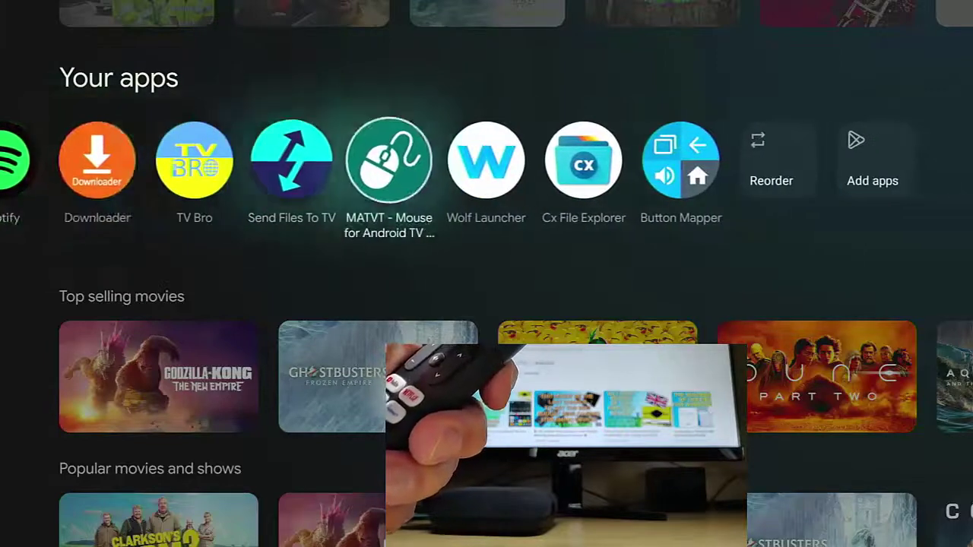
- Delete the BUTTON_4 entry from Button Mapper's added buttons using its trash icon
{"action": "key", "text": "Return"}
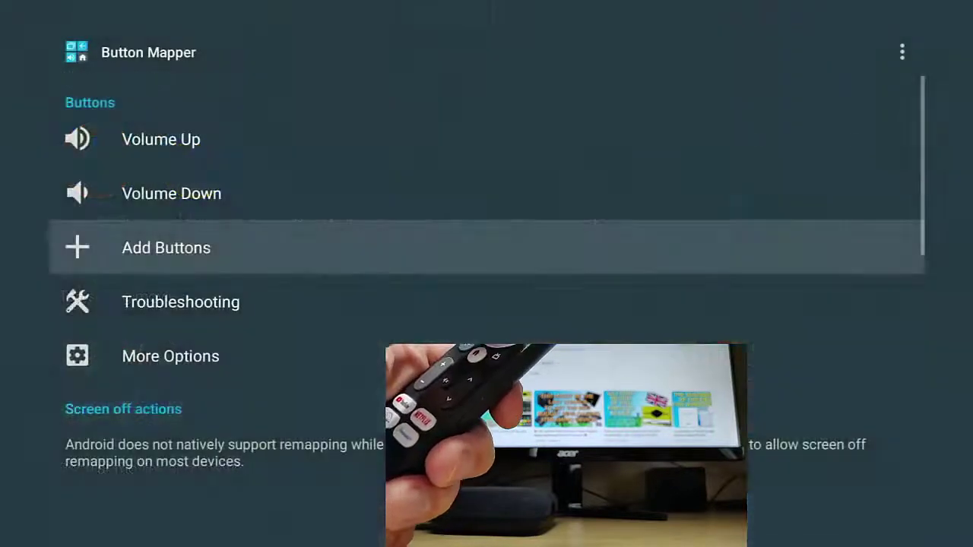
{"action": "key", "text": "Return"}
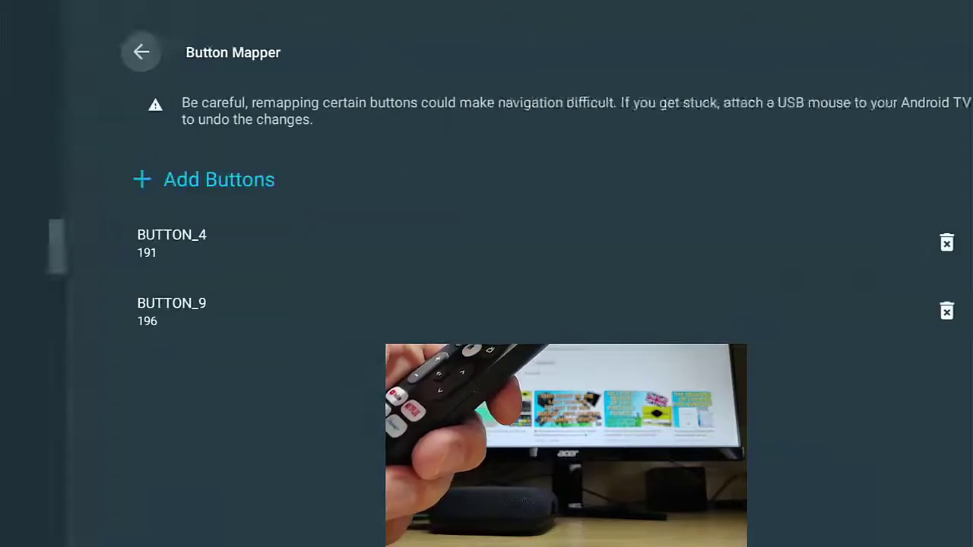
{"action": "key", "text": "Down"}
{"action": "key", "text": "Down"}
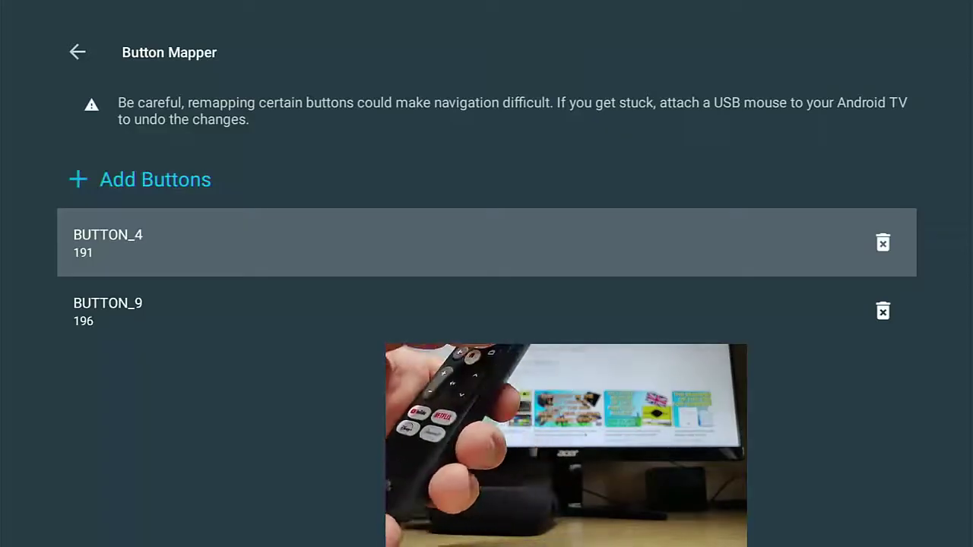
{"action": "key", "text": "Right"}
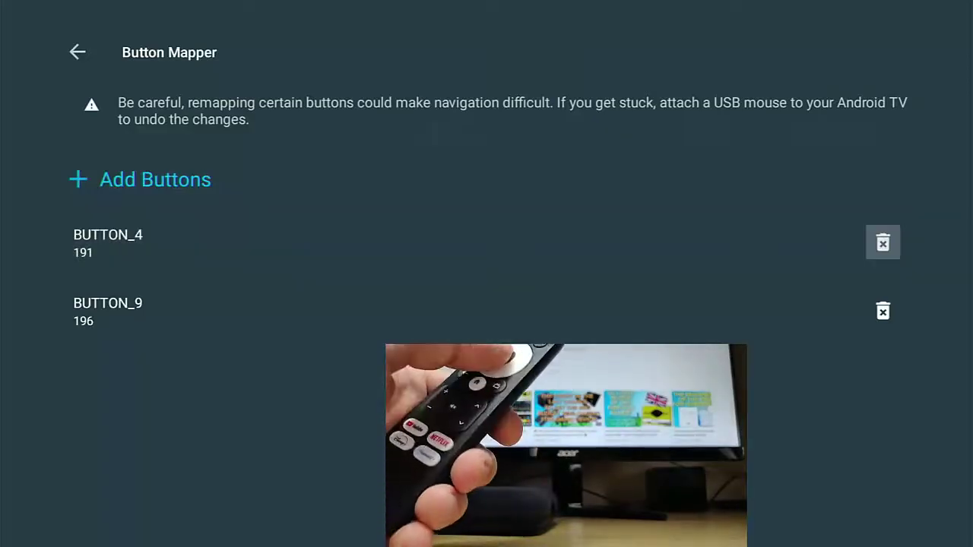
{"action": "key", "text": "Return"}
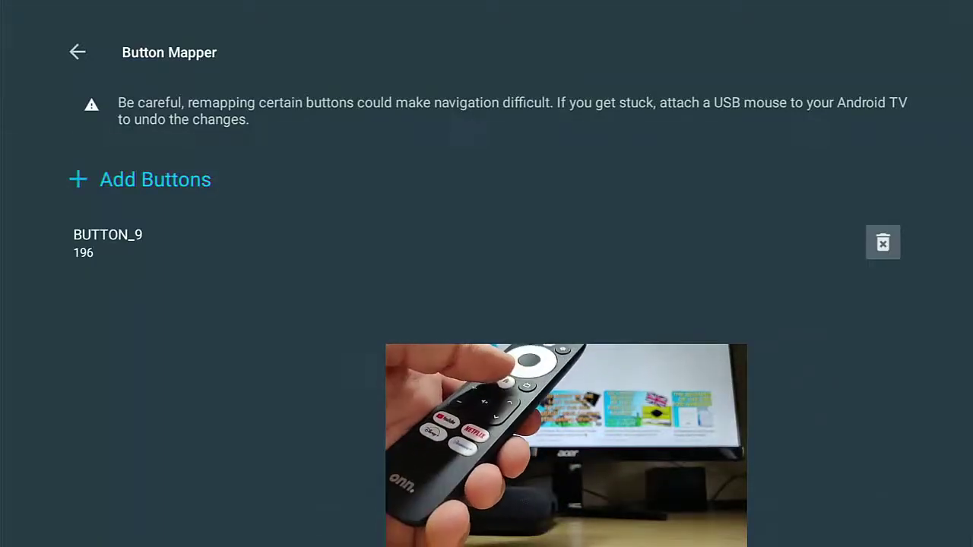
- Leave Button Mapper, launch Wolf Launcher with BUTTON_9, then return to the TV home
{"action": "key", "text": "Escape"}
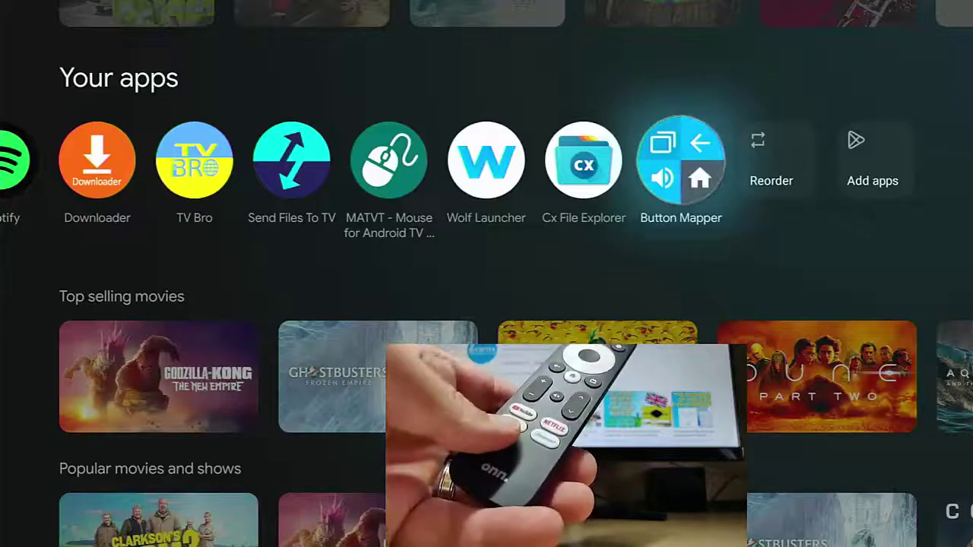
{"action": "key", "text": "Home"}
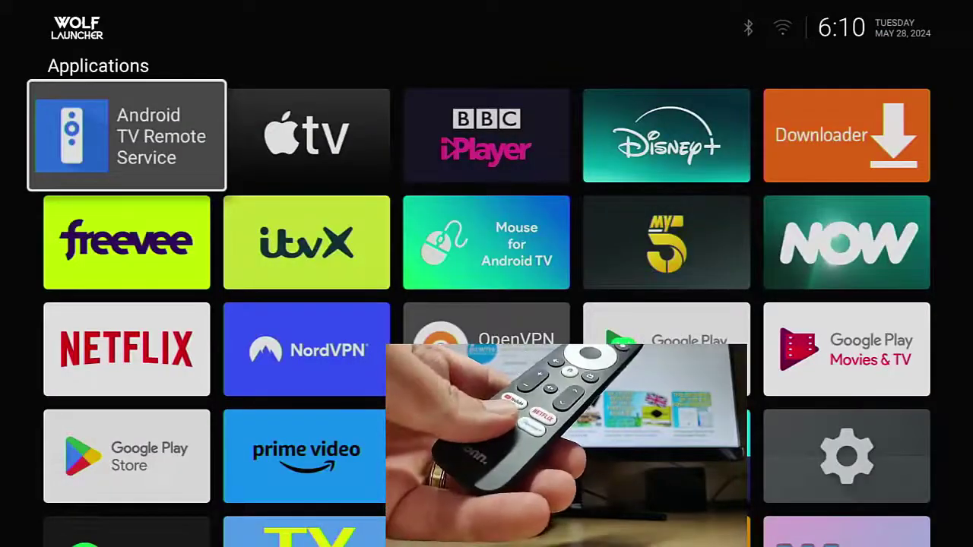
{"action": "key", "text": "Escape"}
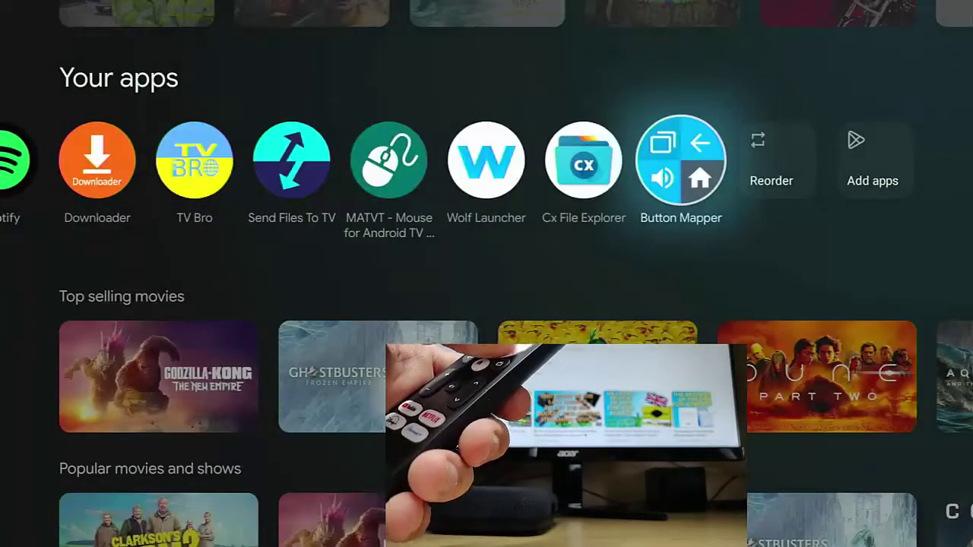
- Launch Button Mapper and start adding a new remote button from the added-buttons list
{"action": "key", "text": "Return"}
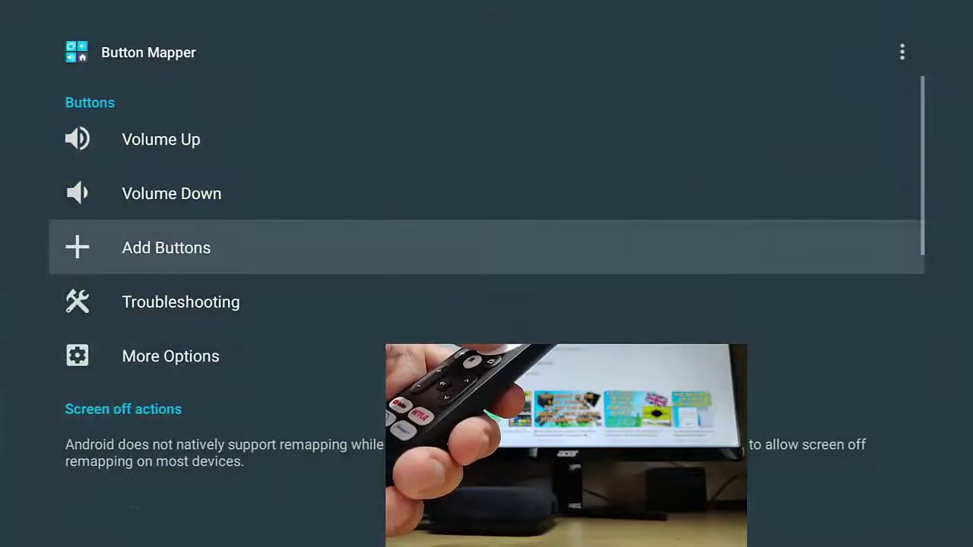
{"action": "key", "text": "Up"}
{"action": "key", "text": "Up"}
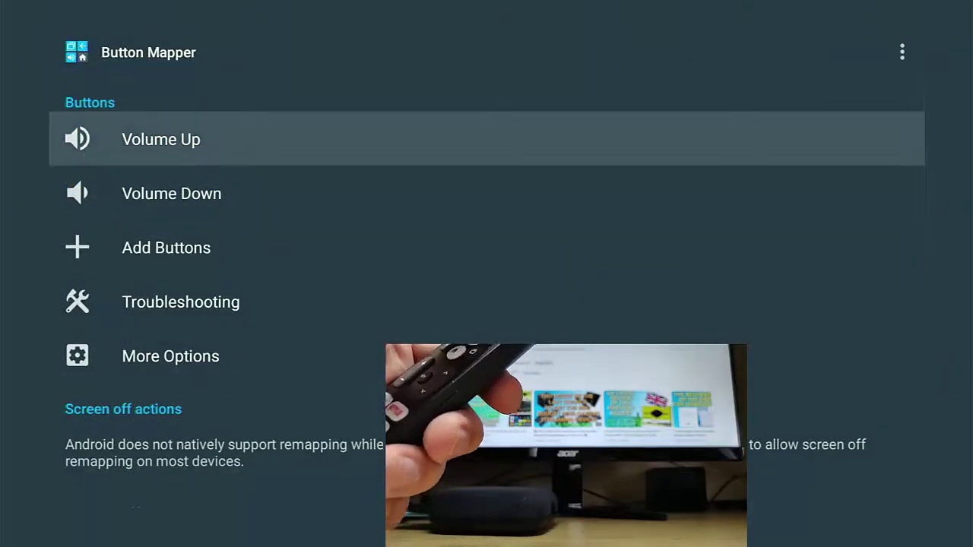
{"action": "key", "text": "Down"}
{"action": "key", "text": "Down"}
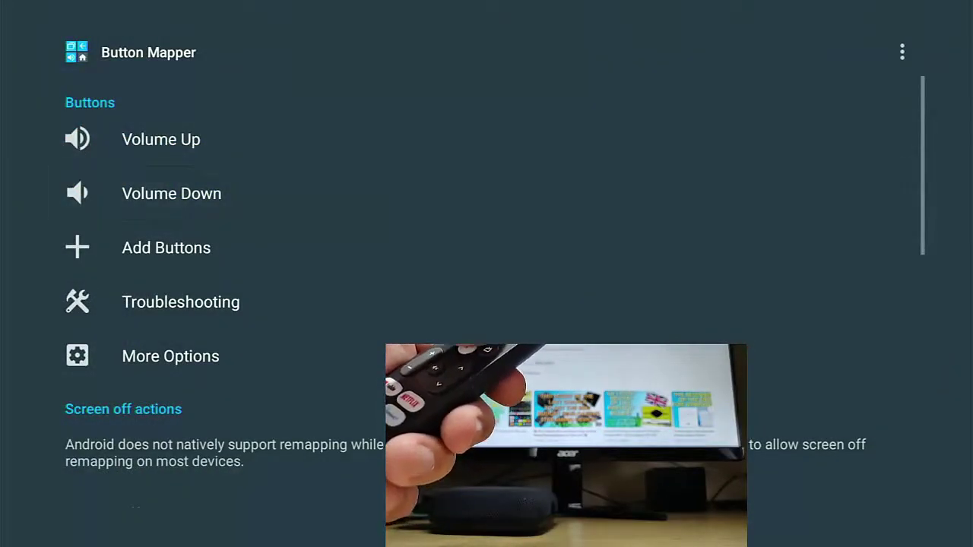
{"action": "key", "text": "Return"}
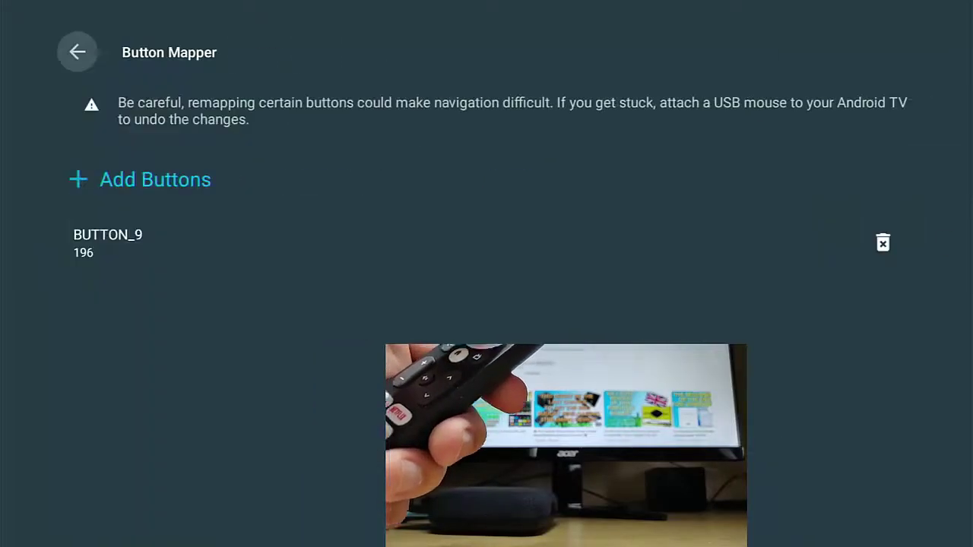
{"action": "key", "text": "Down"}
{"action": "key", "text": "Return"}
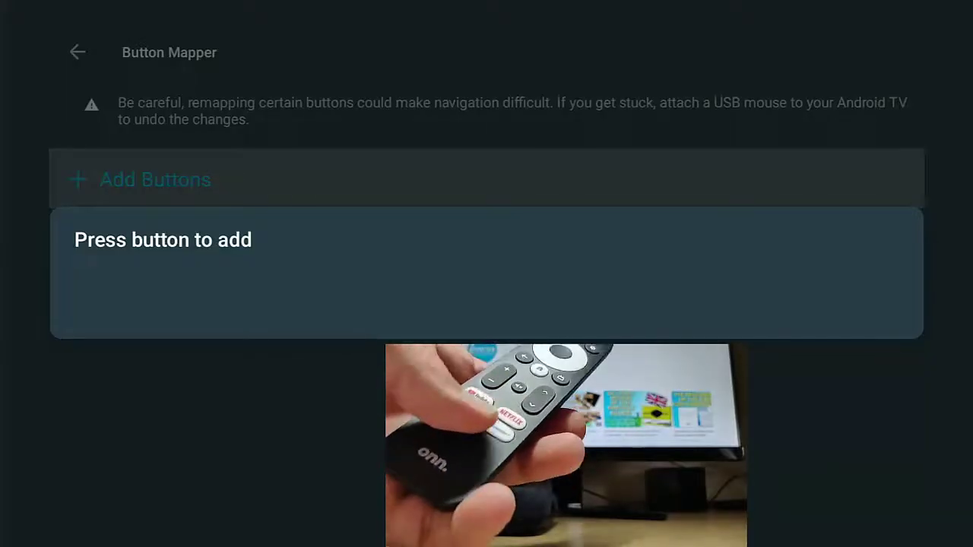
- Register BUTTON_4 again and open its settings, declining the Pro upgrade offer
{"action": "key", "text": "BUTTON_9"}
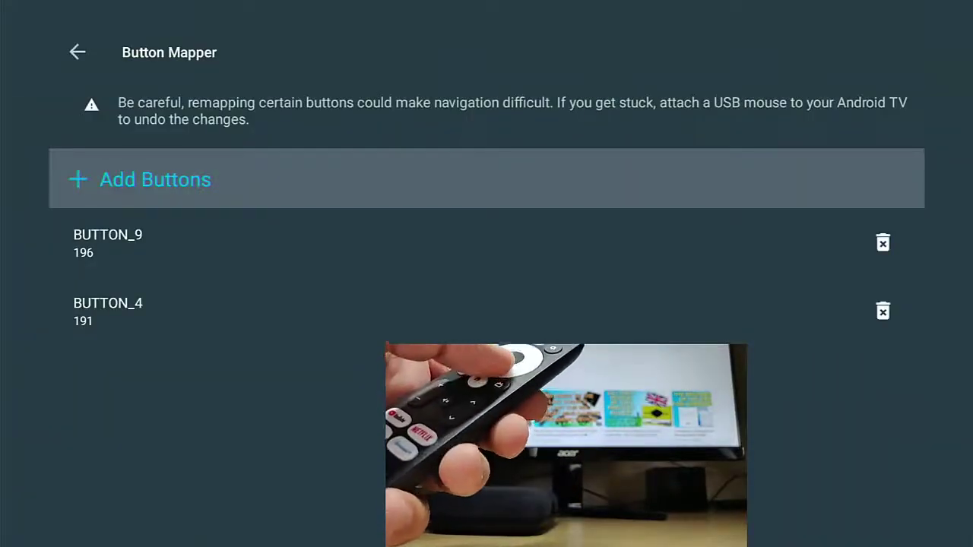
{"action": "key", "text": "Down"}
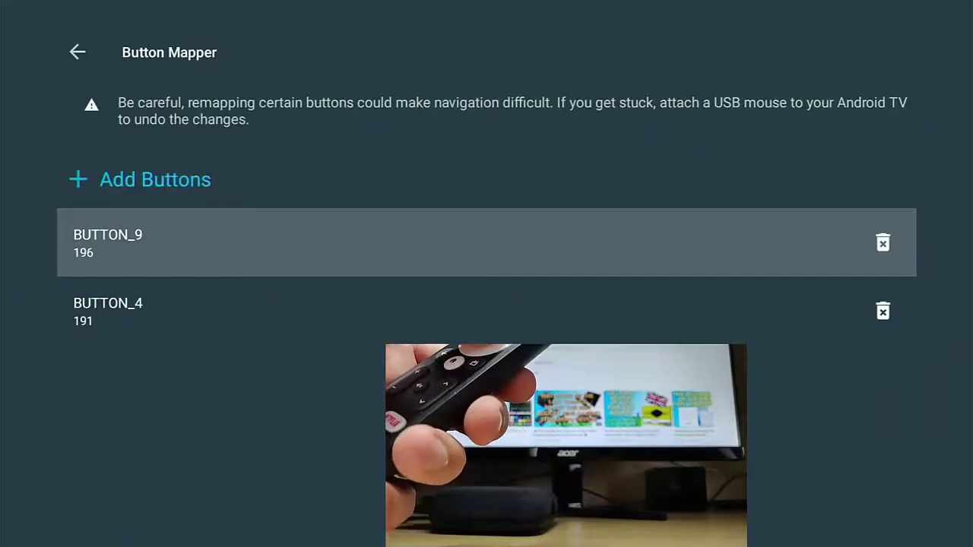
{"action": "key", "text": "Down"}
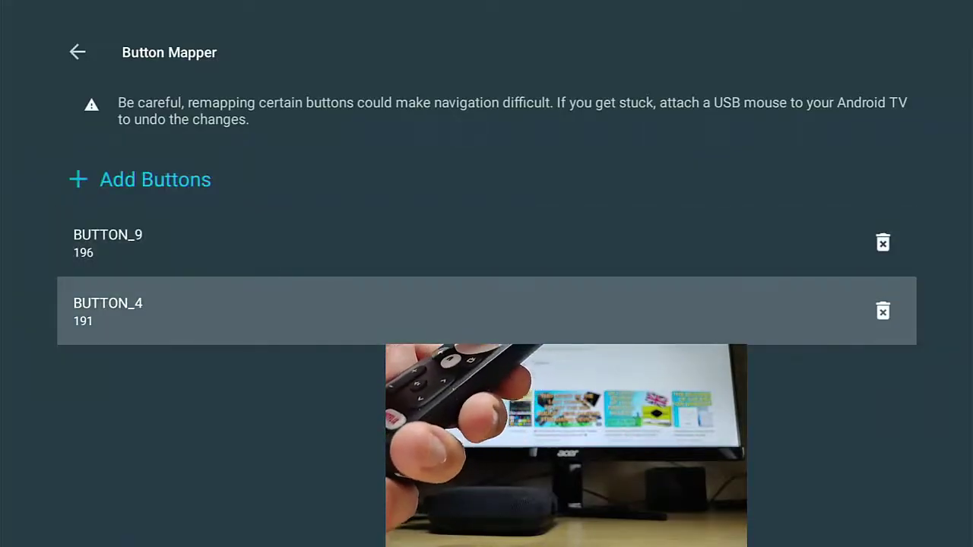
{"action": "key", "text": "Return"}
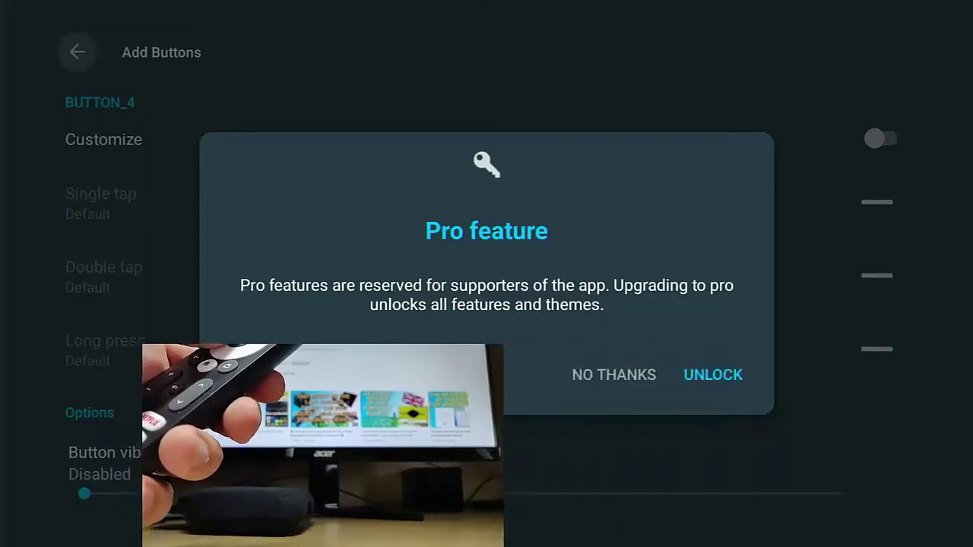
{"action": "key", "text": "Down"}
{"action": "key", "text": "Return"}
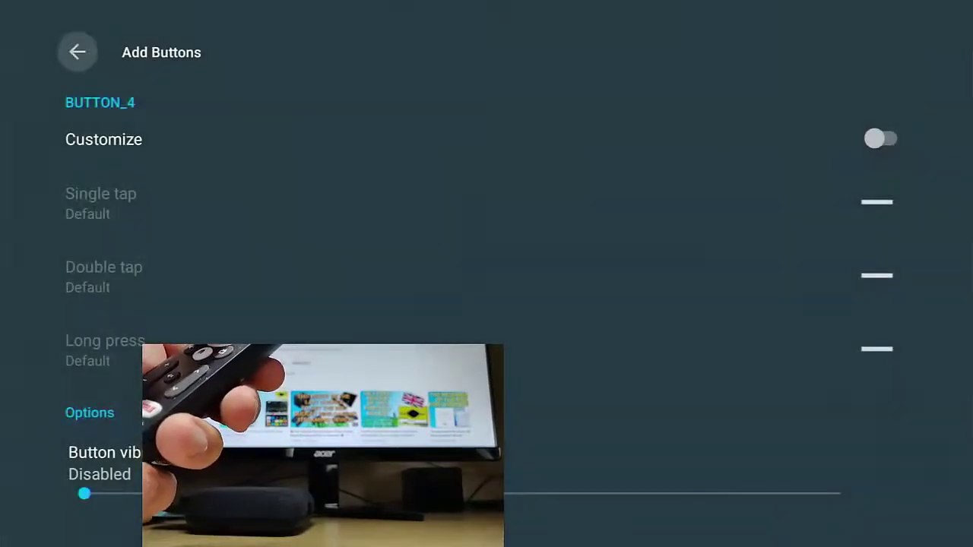
- Turn on customization for BUTTON_4 and choose Actions as the Single tap category
{"action": "key", "text": "Down"}
{"action": "key", "text": "Return"}
{"action": "key", "text": "Down"}
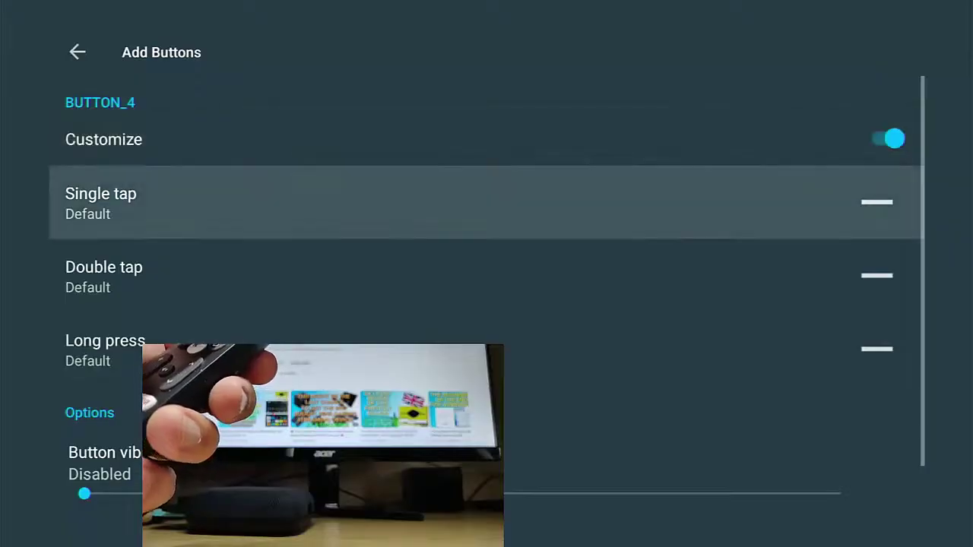
{"action": "key", "text": "Return"}
{"action": "key", "text": "Return"}
{"action": "key", "text": "Up"}
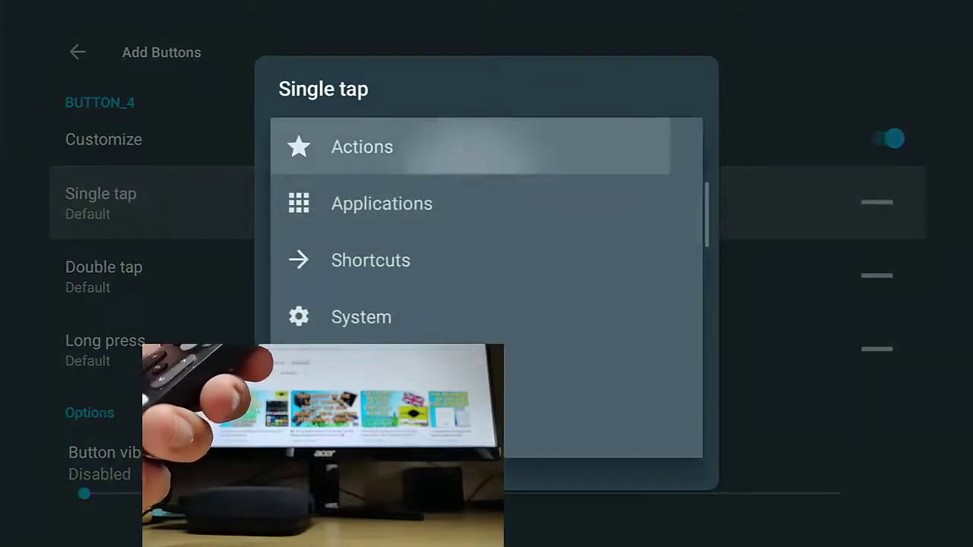
{"action": "key", "text": "Return"}
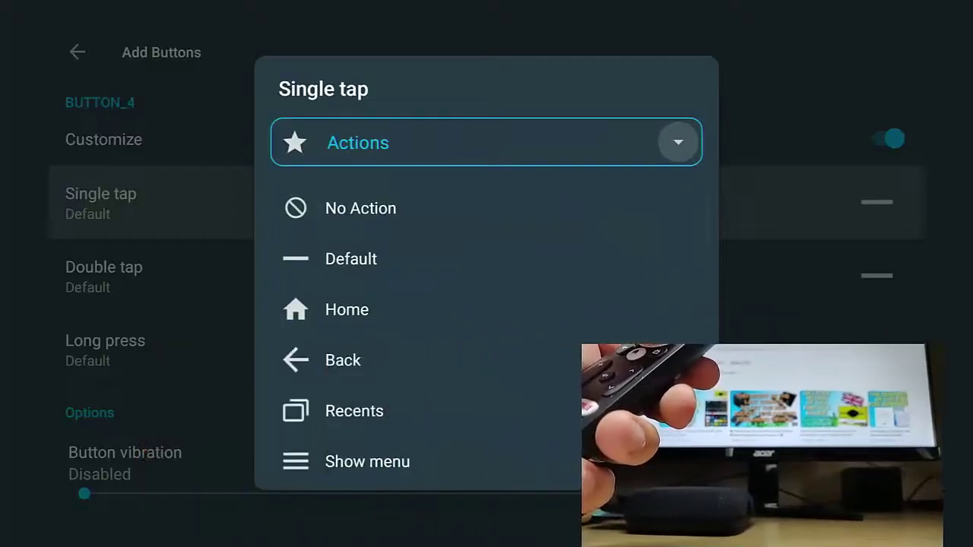
- Scroll the Actions list past Home, Back, Screenshot, System Settings and Last app, then back up
{"action": "key", "text": "Down"}
{"action": "key", "text": "Down"}
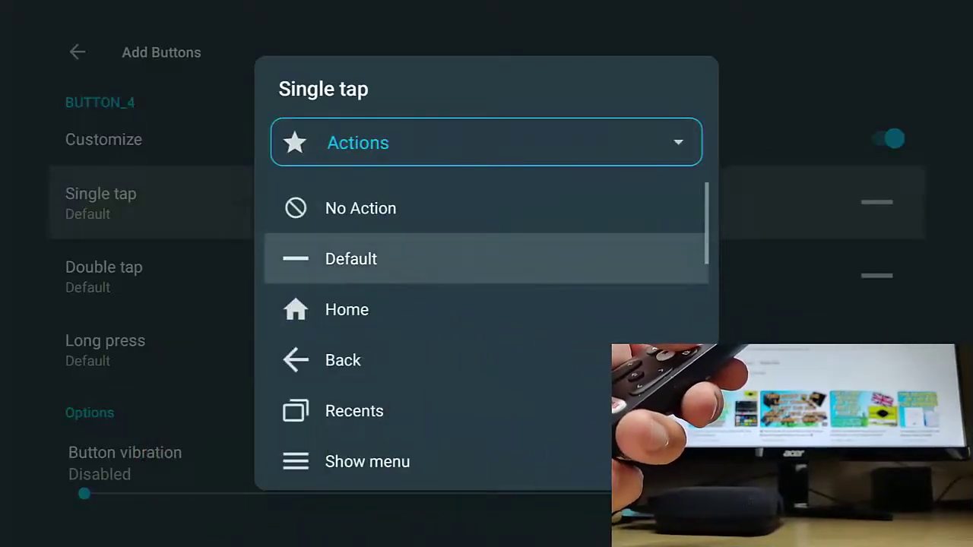
{"action": "key", "text": "Down"}
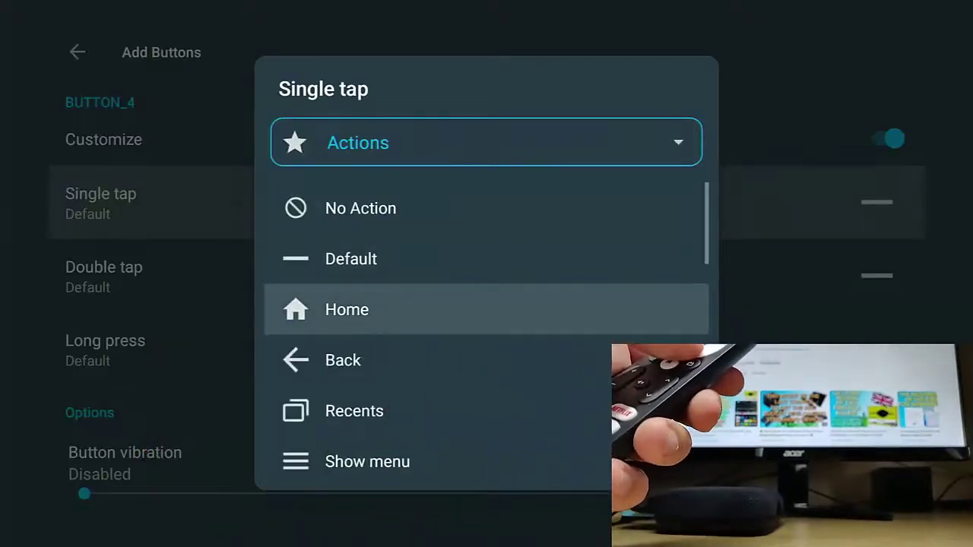
{"action": "key", "text": "Down"}
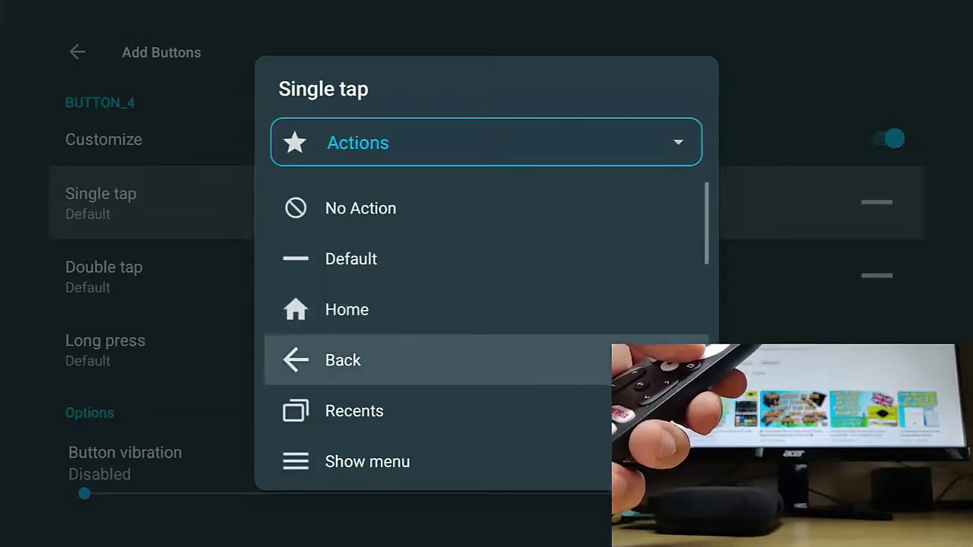
{"action": "key", "text": "Down"}
{"action": "key", "text": "Down"}
{"action": "key", "text": "Down"}
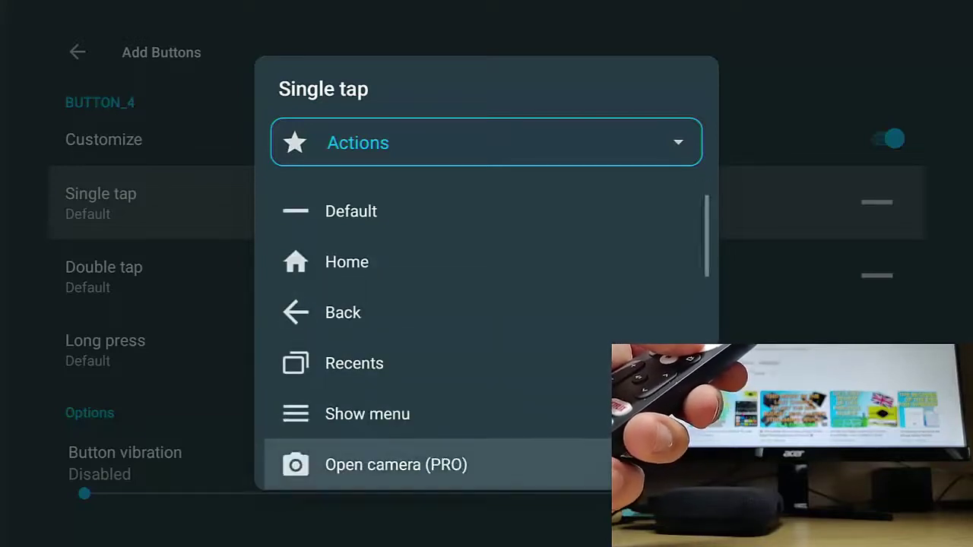
{"action": "key", "text": "Down"}
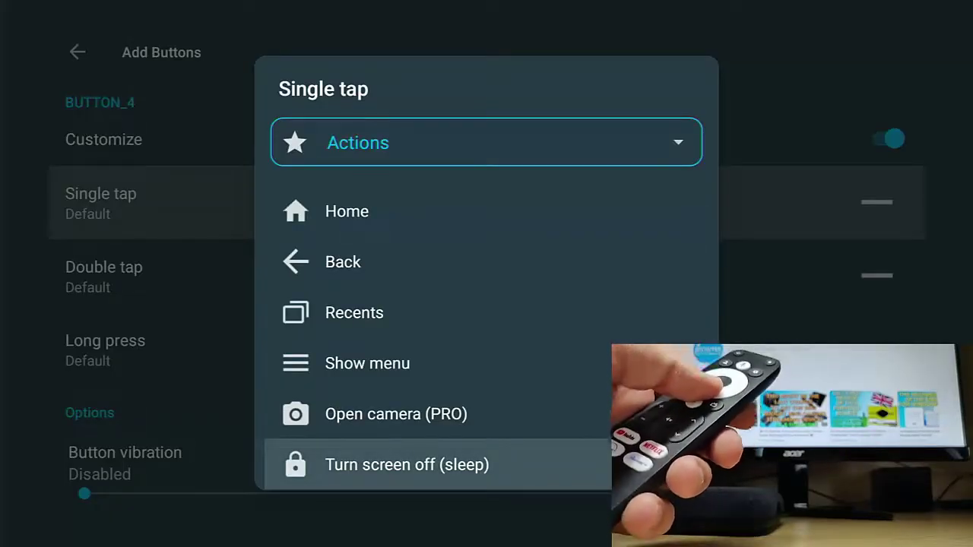
{"action": "key", "text": "Down"}
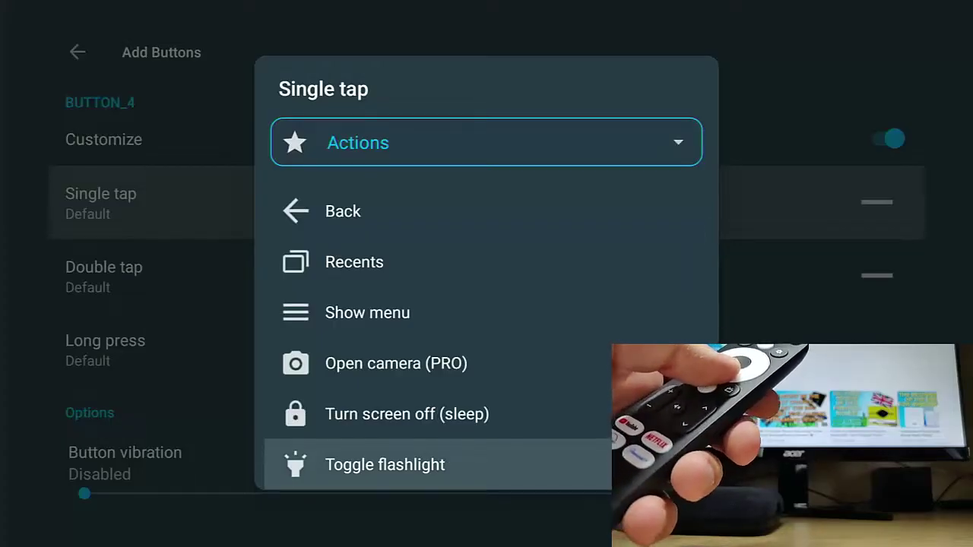
{"action": "key", "text": "Down"}
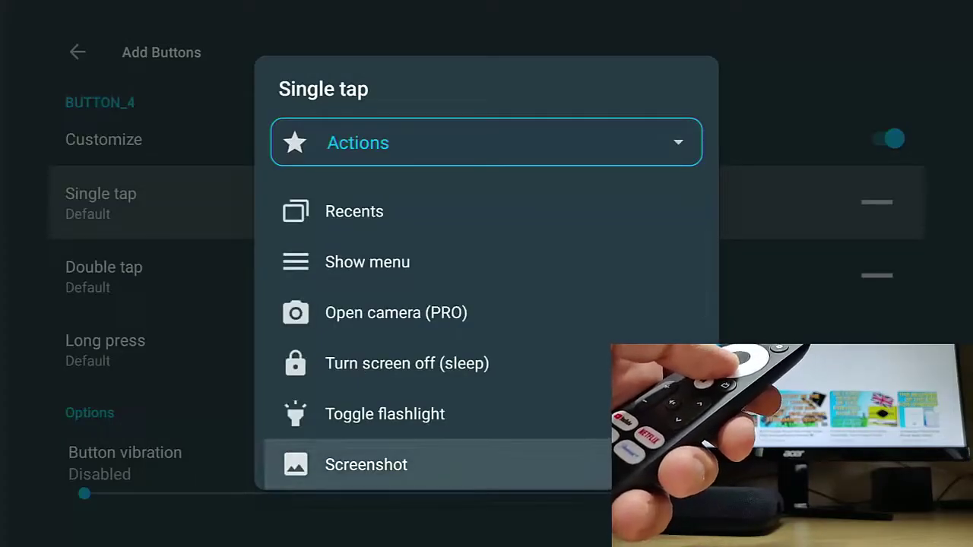
{"action": "key", "text": "Down"}
{"action": "key", "text": "Down"}
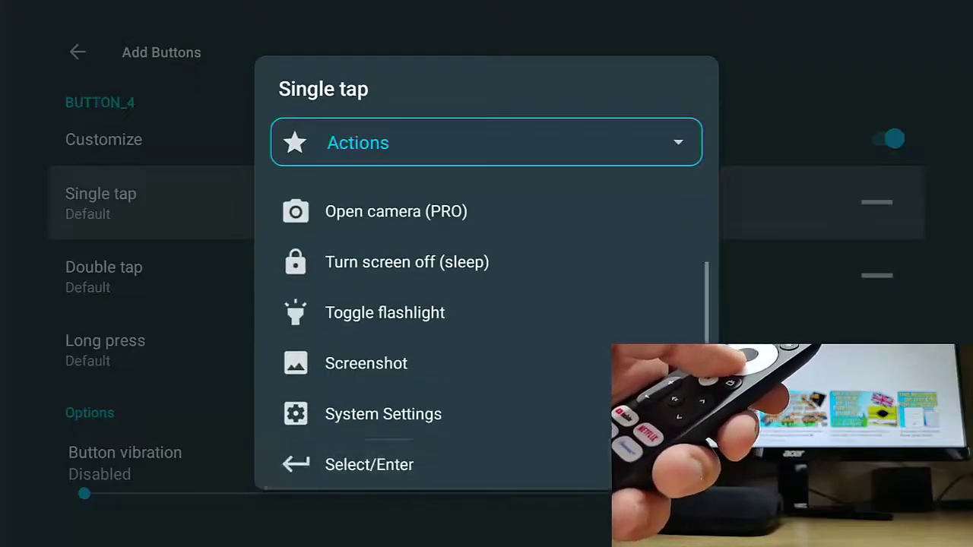
{"action": "key", "text": "Down"}
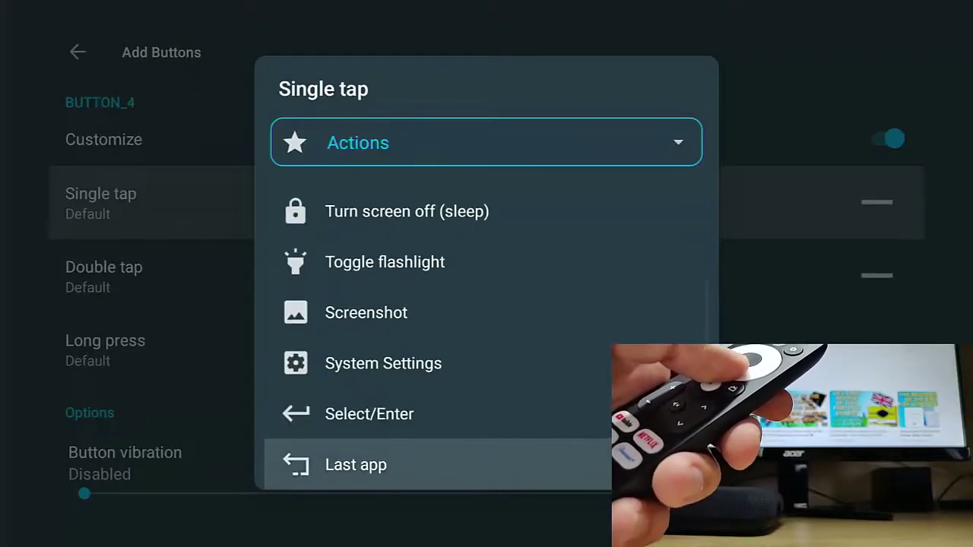
{"action": "key", "text": "Down"}
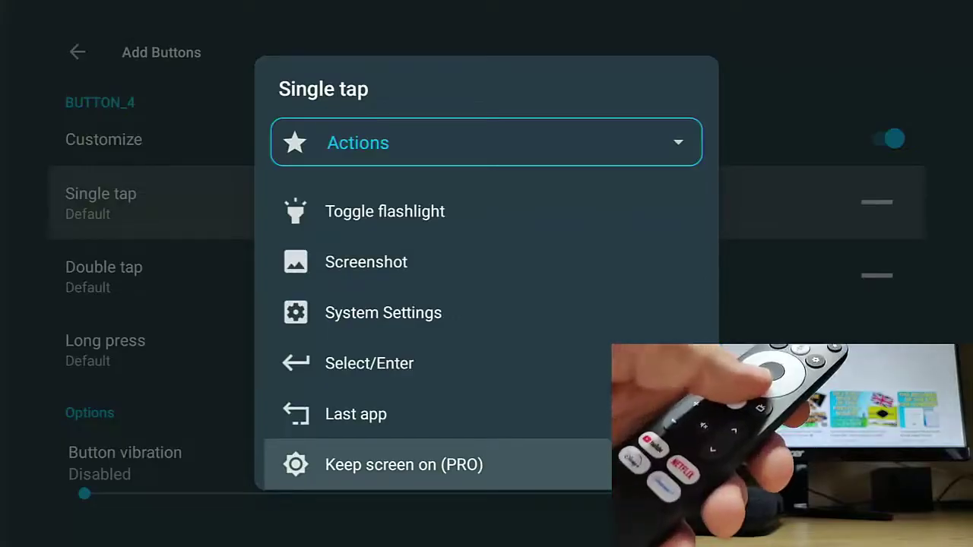
{"action": "key", "text": "Down"}
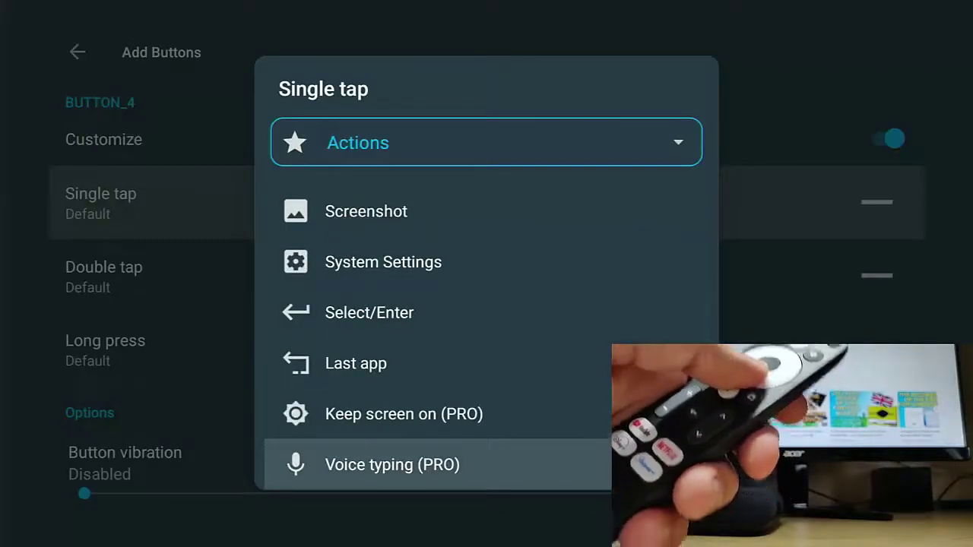
{"action": "key", "text": "Down"}
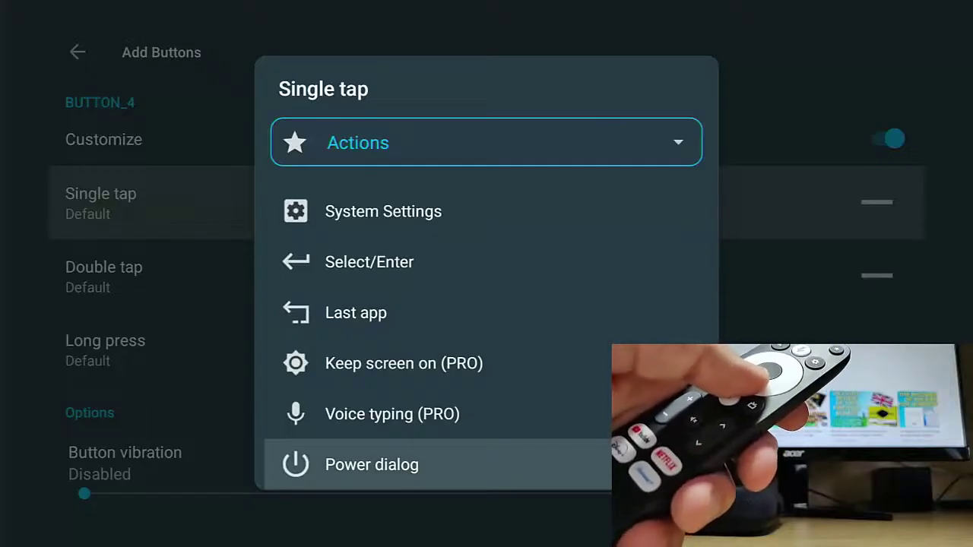
{"action": "key", "text": "Down"}
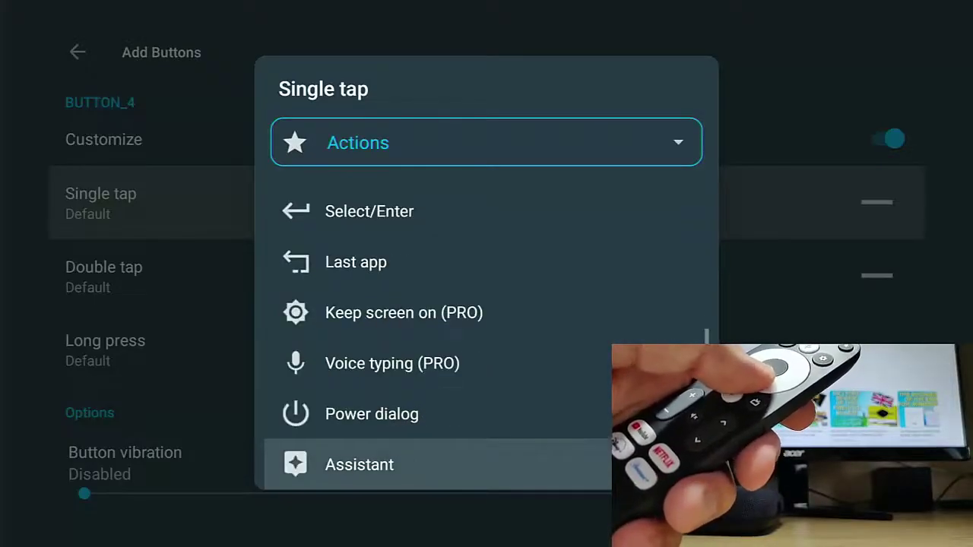
{"action": "key", "text": "Down"}
{"action": "key", "text": "Down"}
{"action": "key", "text": "Down"}
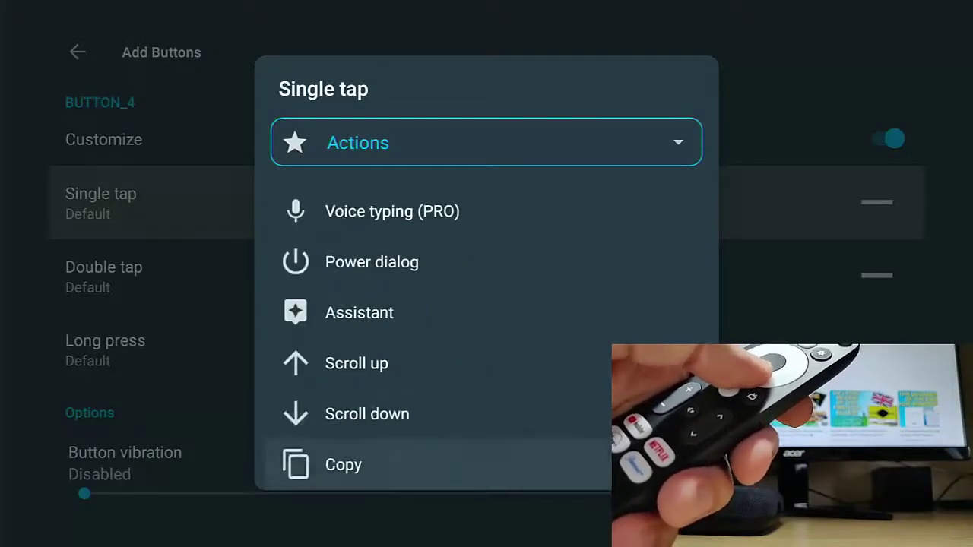
{"action": "key", "text": "Down"}
{"action": "key", "text": "Down"}
{"action": "key", "text": "Down"}
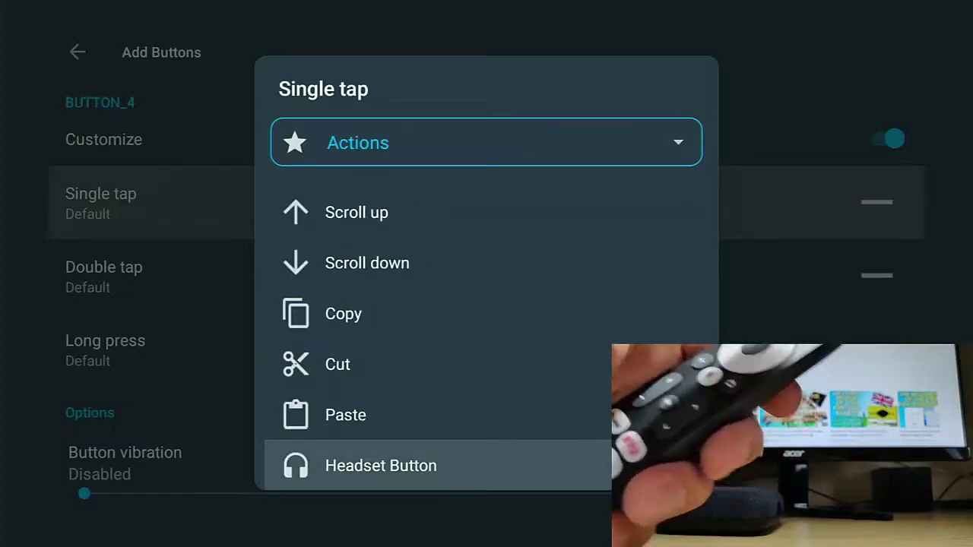
{"action": "key", "text": "Up"}
{"action": "key", "text": "Up"}
{"action": "key", "text": "Up"}
{"action": "key", "text": "Up"}
{"action": "key", "text": "Up"}
{"action": "key", "text": "Up"}
{"action": "key", "text": "Up"}
{"action": "key", "text": "Up"}
{"action": "key", "text": "Up"}
{"action": "key", "text": "Up"}
{"action": "key", "text": "Up"}
{"action": "key", "text": "Up"}
{"action": "key", "text": "Up"}
{"action": "key", "text": "Up"}
{"action": "key", "text": "Up"}
{"action": "key", "text": "Up"}
{"action": "key", "text": "Up"}
{"action": "key", "text": "Up"}
{"action": "key", "text": "Up"}
{"action": "key", "text": "Up"}
{"action": "key", "text": "Up"}
{"action": "key", "text": "Up"}
{"action": "key", "text": "Up"}
- Switch the Single tap category to Shortcuts, then to System
{"action": "key", "text": "Return"}
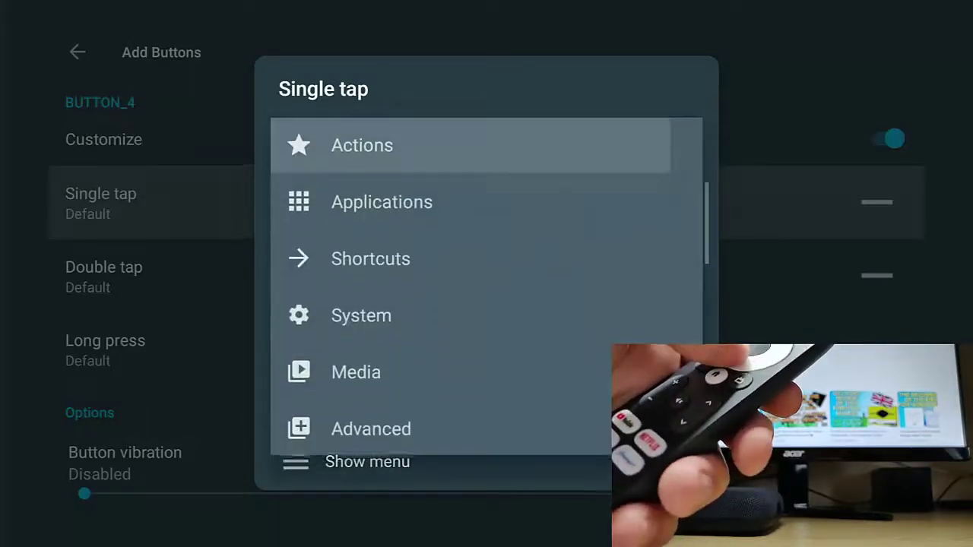
{"action": "key", "text": "Down"}
{"action": "key", "text": "Down"}
{"action": "key", "text": "Return"}
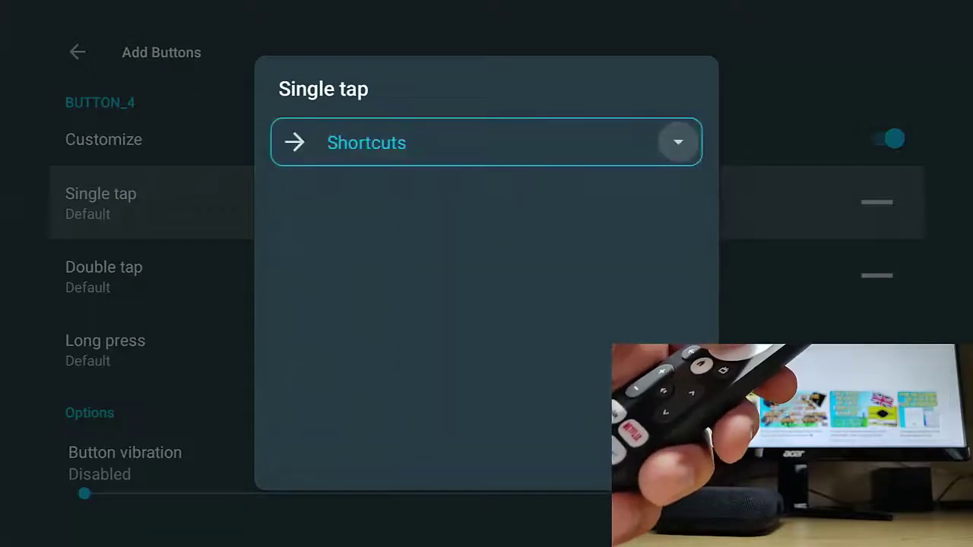
{"action": "key", "text": "Return"}
{"action": "key", "text": "Down"}
{"action": "key", "text": "Down"}
{"action": "key", "text": "Up"}
{"action": "key", "text": "Return"}
- Browse the System actions down to Change keyboard, then back up to the category chooser
{"action": "key", "text": "Down"}
{"action": "key", "text": "Down"}
{"action": "key", "text": "Down"}
{"action": "key", "text": "Down"}
{"action": "key", "text": "Down"}
{"action": "key", "text": "Down"}
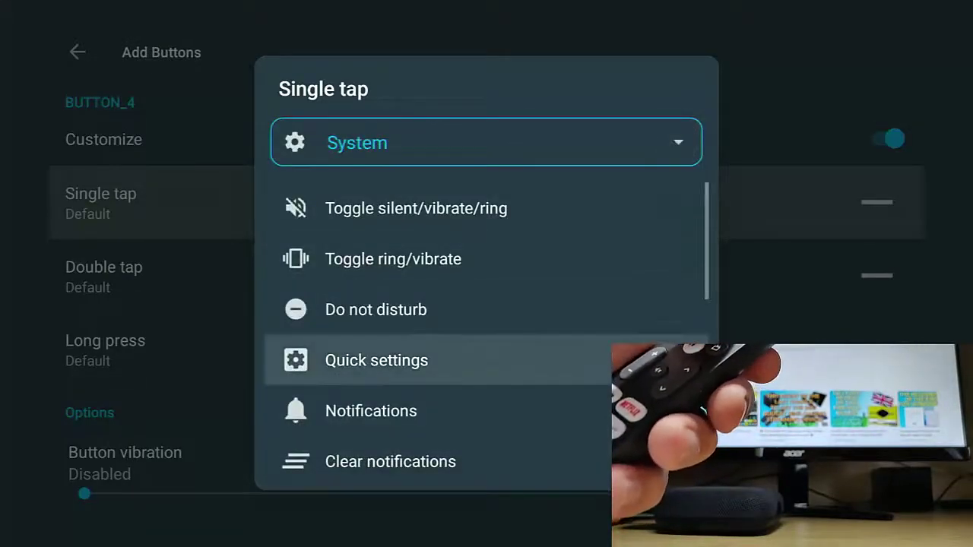
{"action": "key", "text": "Down"}
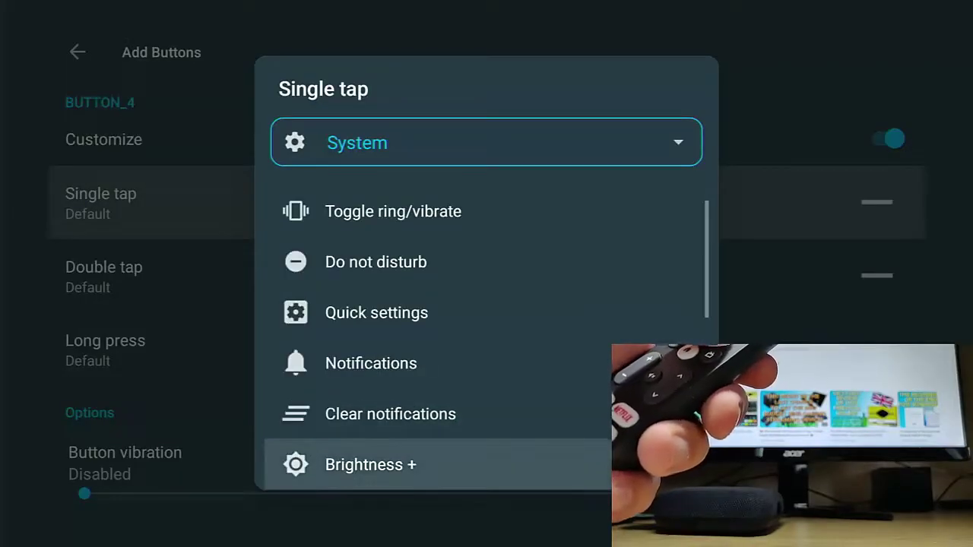
{"action": "key", "text": "Down"}
{"action": "key", "text": "Down"}
{"action": "key", "text": "Down"}
{"action": "key", "text": "Down"}
{"action": "key", "text": "Down"}
{"action": "key", "text": "Down"}
{"action": "key", "text": "Down"}
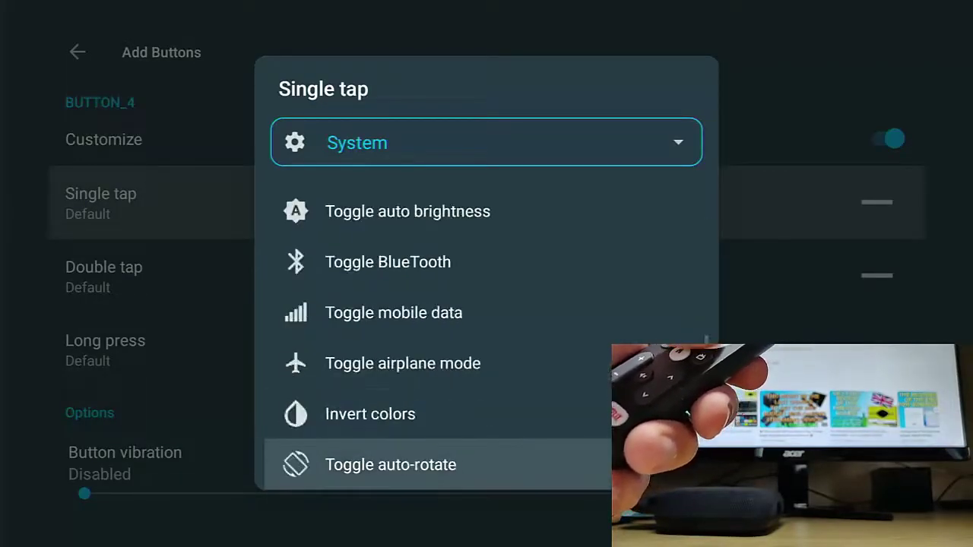
{"action": "key", "text": "Down"}
{"action": "key", "text": "Down"}
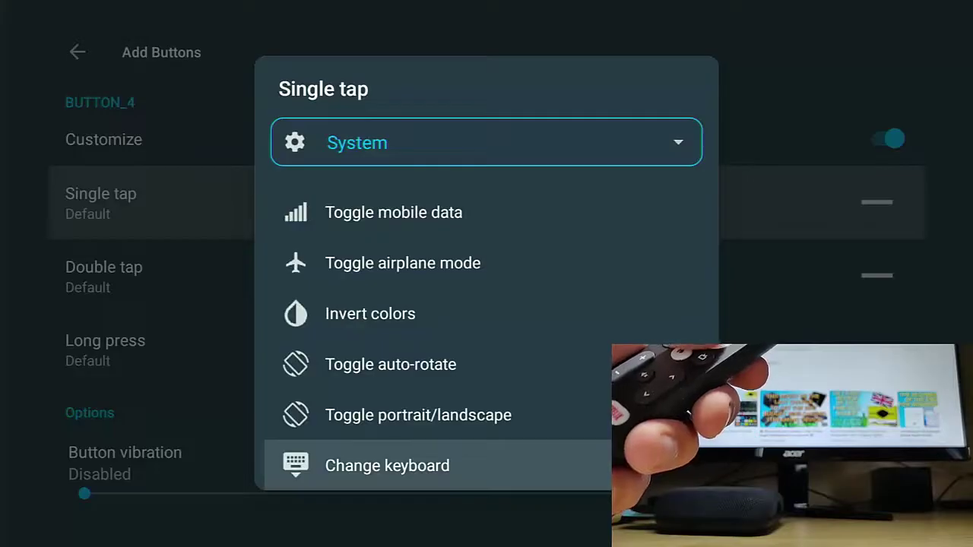
{"action": "key", "text": "Up"}
{"action": "key", "text": "Up"}
{"action": "key", "text": "Up"}
{"action": "key", "text": "Up"}
{"action": "key", "text": "Up"}
{"action": "key", "text": "Up"}
{"action": "key", "text": "Up"}
{"action": "key", "text": "Up"}
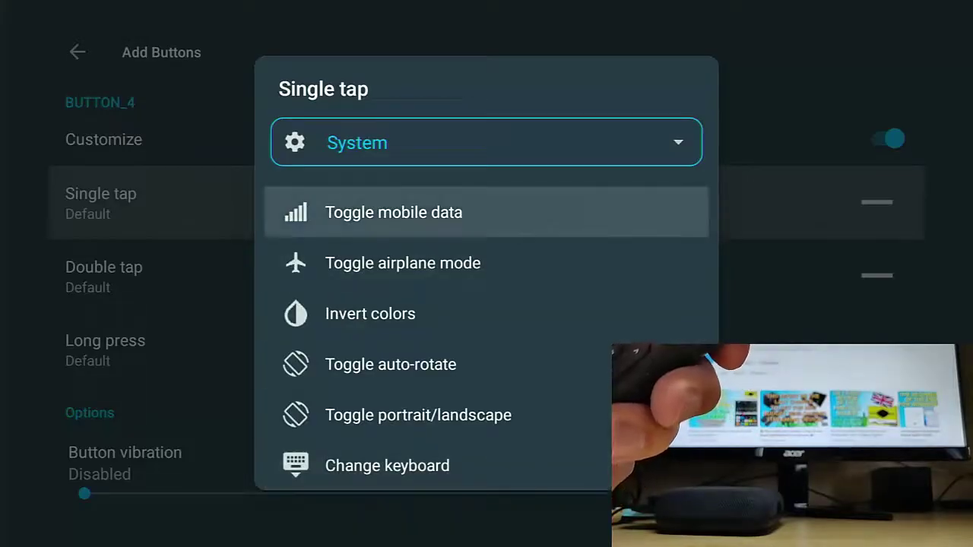
{"action": "key", "text": "Up"}
{"action": "key", "text": "Up"}
{"action": "key", "text": "Up"}
{"action": "key", "text": "Up"}
{"action": "key", "text": "Up"}
{"action": "key", "text": "Up"}
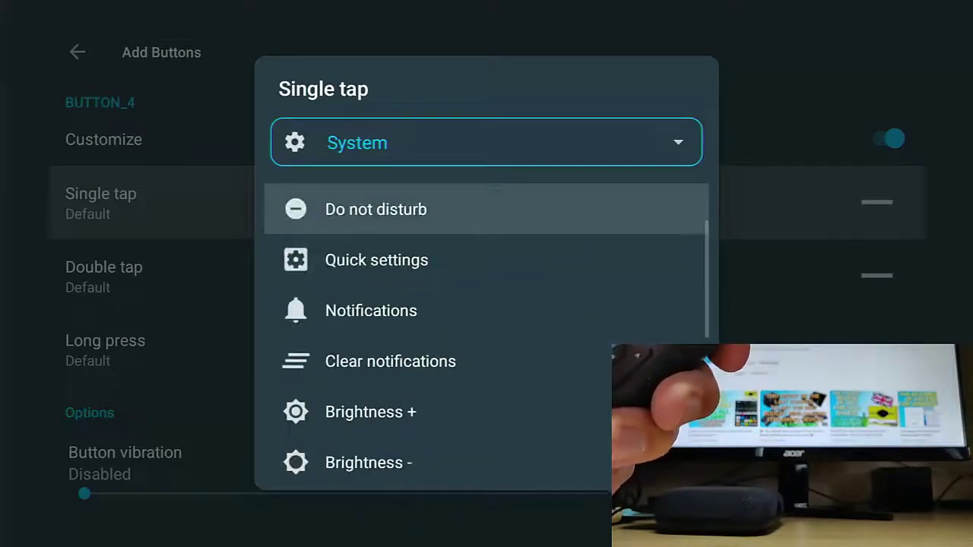
{"action": "key", "text": "Up"}
{"action": "key", "text": "Up"}
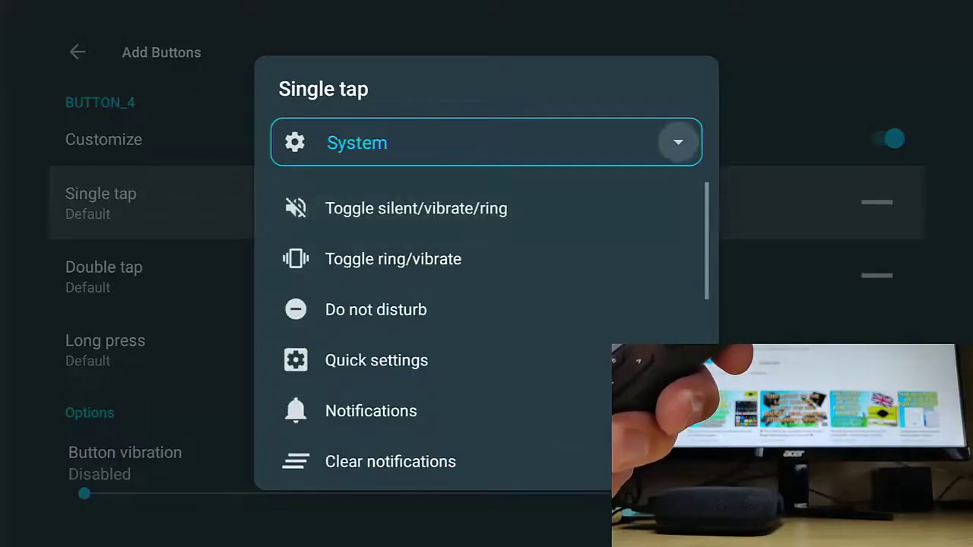
- Switch the Single tap category to Media
{"action": "key", "text": "Return"}
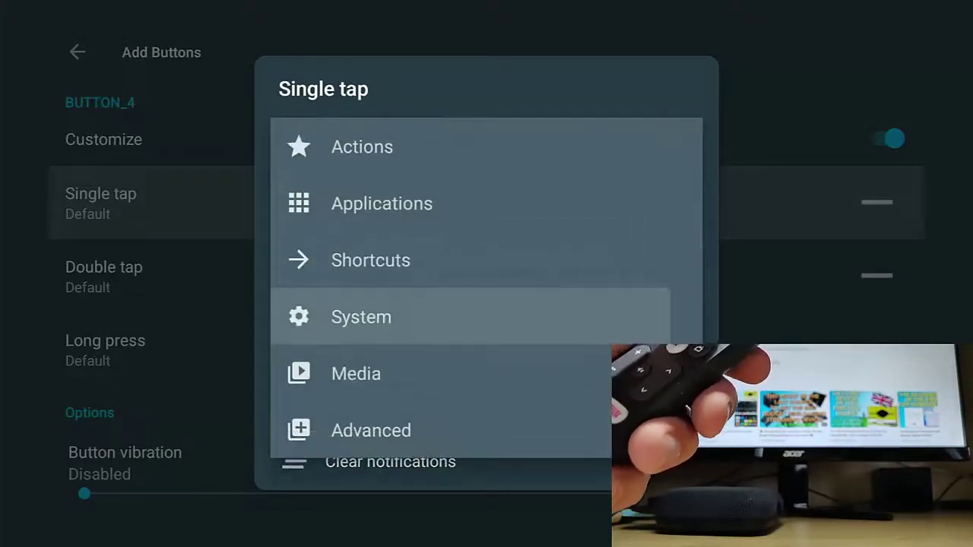
{"action": "key", "text": "Down"}
{"action": "key", "text": "Return"}
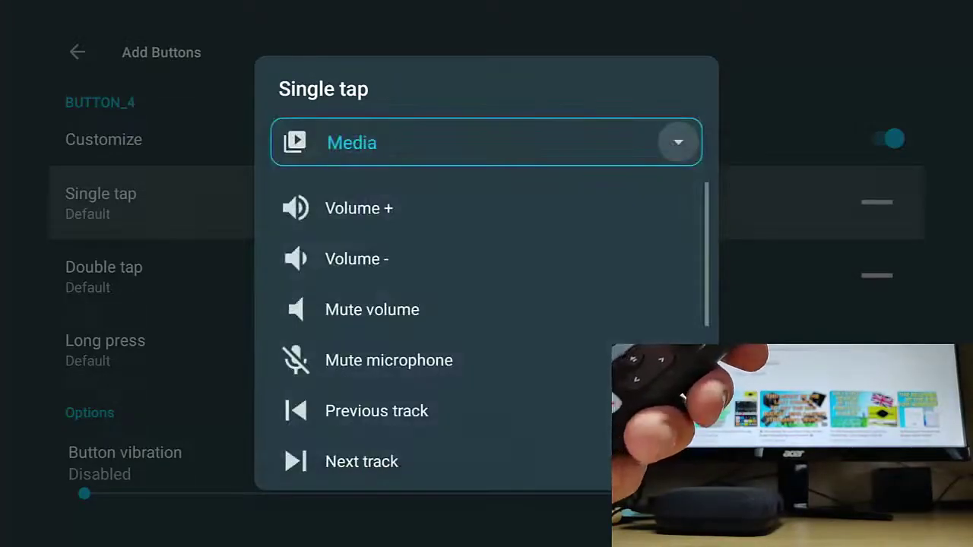
- Browse the Media actions around Play/Pause, Fast forward and Rewind, then close the picker unchanged
{"action": "key", "text": "Down"}
{"action": "key", "text": "Down"}
{"action": "key", "text": "Down"}
{"action": "key", "text": "Down"}
{"action": "key", "text": "Down"}
{"action": "key", "text": "Down"}
{"action": "key", "text": "Down"}
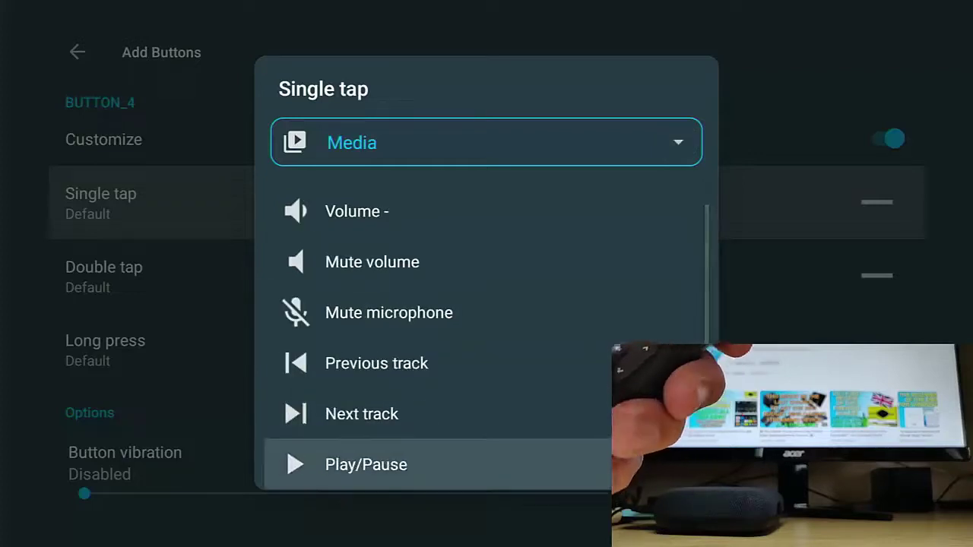
{"action": "key", "text": "Up"}
{"action": "key", "text": "Up"}
{"action": "key", "text": "Down"}
{"action": "key", "text": "Down"}
{"action": "key", "text": "Down"}
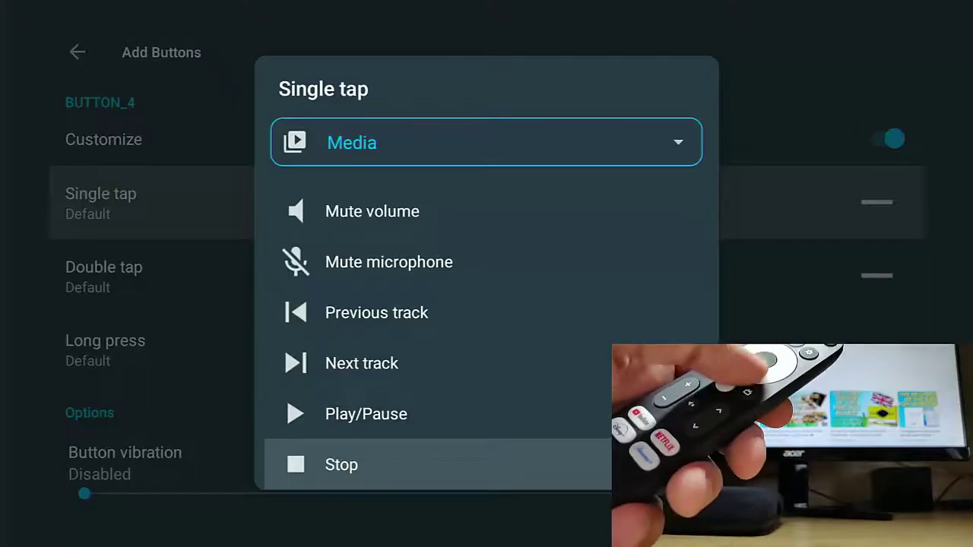
{"action": "key", "text": "Down"}
{"action": "key", "text": "Down"}
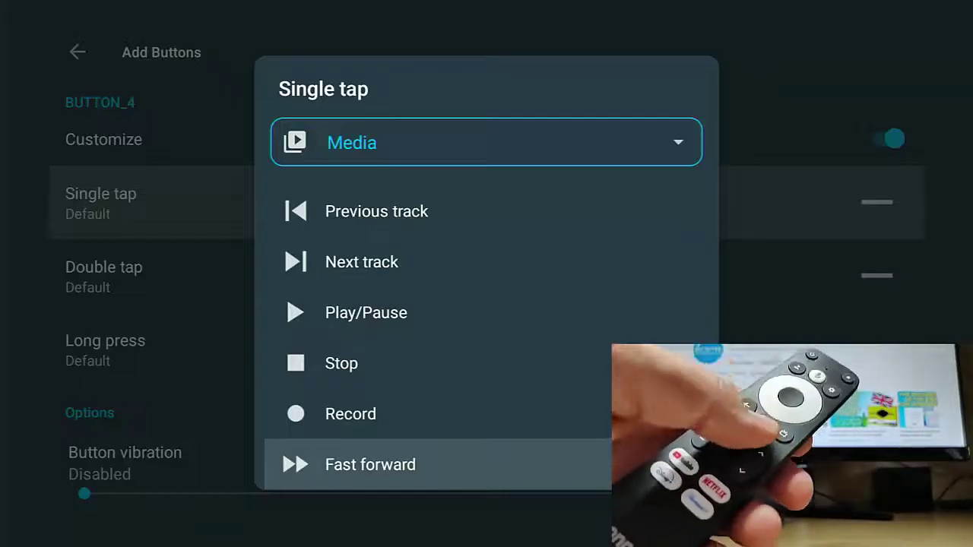
{"action": "key", "text": "Down"}
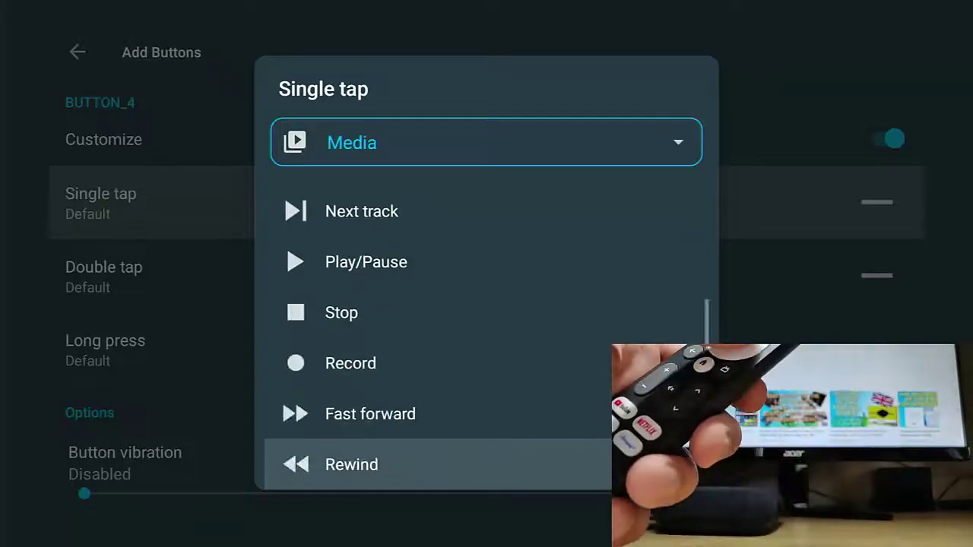
{"action": "key", "text": "Up"}
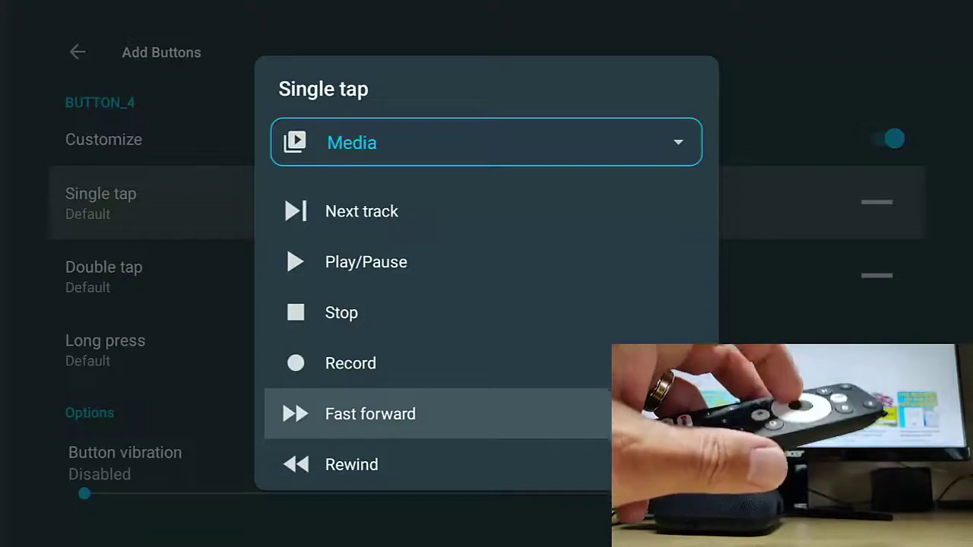
{"action": "key", "text": "Down"}
{"action": "key", "text": "Down"}
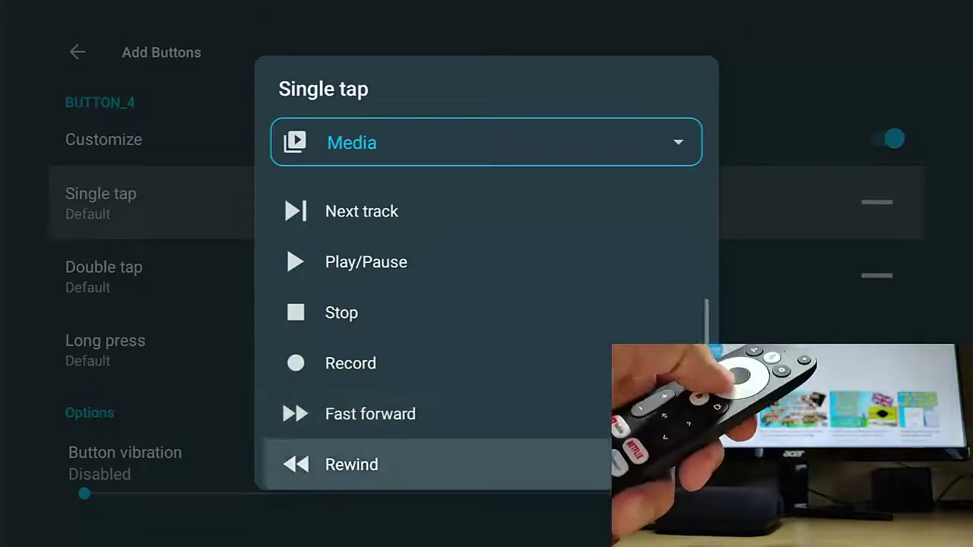
- Reopen the Single tap action picker and browse the Advanced actions past Open URL
{"action": "key", "text": "Return"}
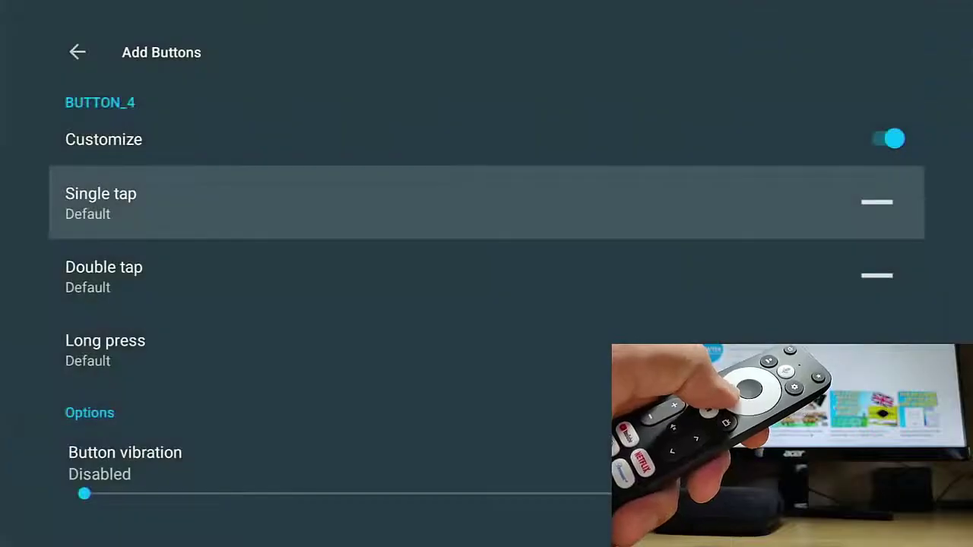
{"action": "key", "text": "Return"}
{"action": "key", "text": "Return"}
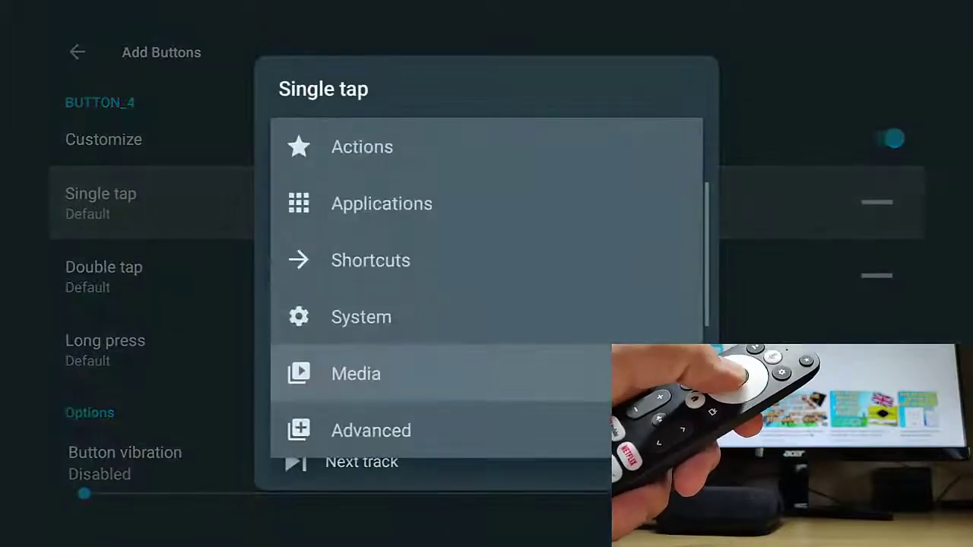
{"action": "key", "text": "Down"}
{"action": "key", "text": "Return"}
{"action": "key", "text": "Down"}
{"action": "key", "text": "Down"}
{"action": "key", "text": "Down"}
{"action": "key", "text": "Down"}
{"action": "key", "text": "Down"}
{"action": "key", "text": "Down"}
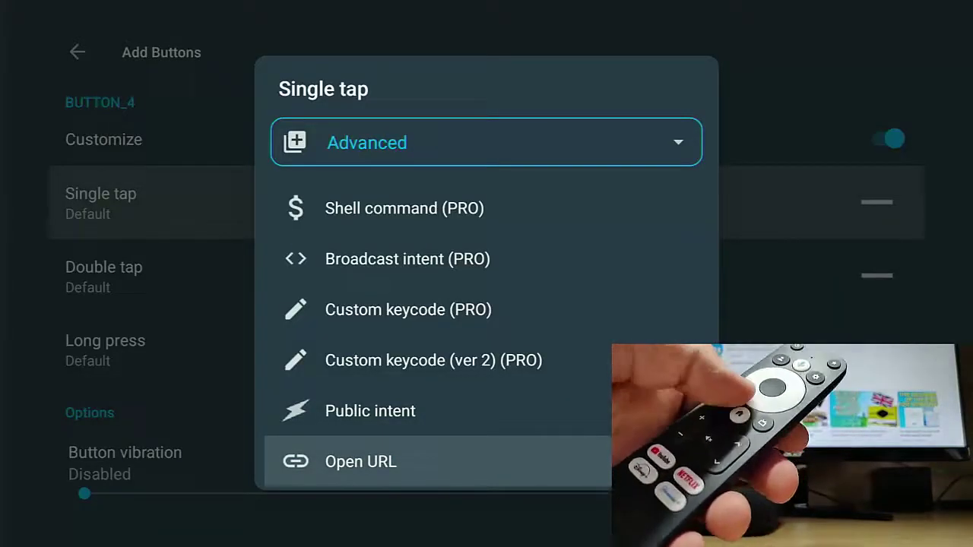
{"action": "key", "text": "Down"}
{"action": "key", "text": "Down"}
{"action": "key", "text": "Down"}
- Back out to the mapped buttons list and trash the BUTTON_4 entry, keeping BUTTON_9 (196)
{"action": "key", "text": "Escape"}
{"action": "key", "text": "Escape"}
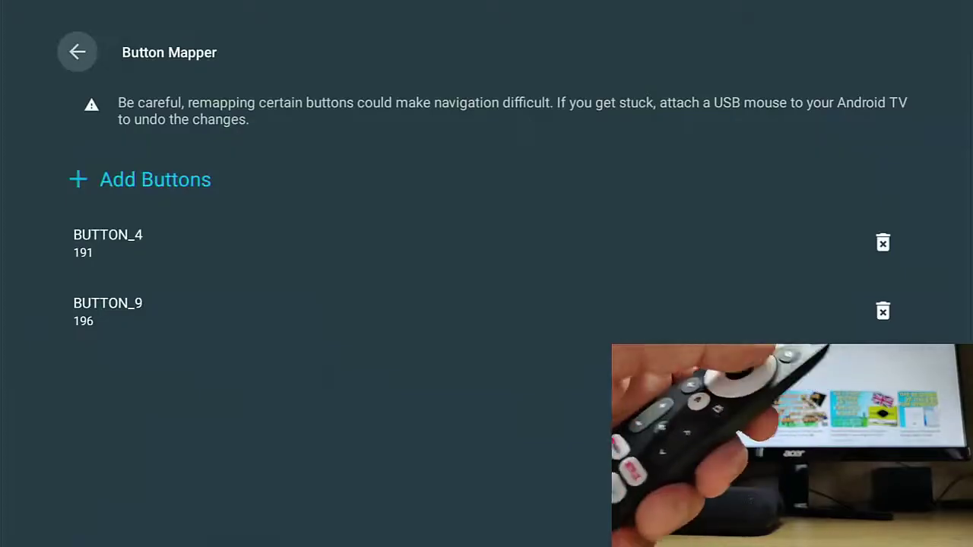
{"action": "key", "text": "Down"}
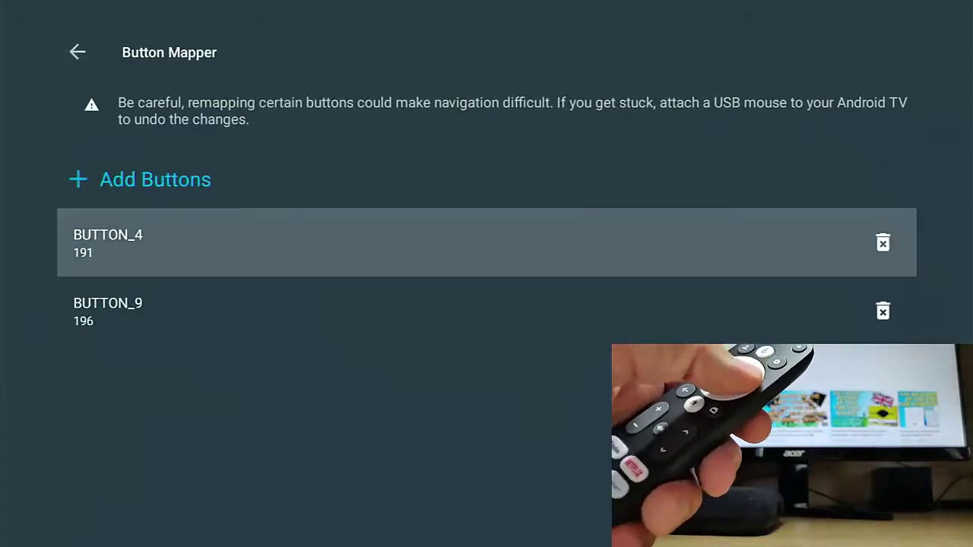
{"action": "key", "text": "Right"}
{"action": "key", "text": "Return"}
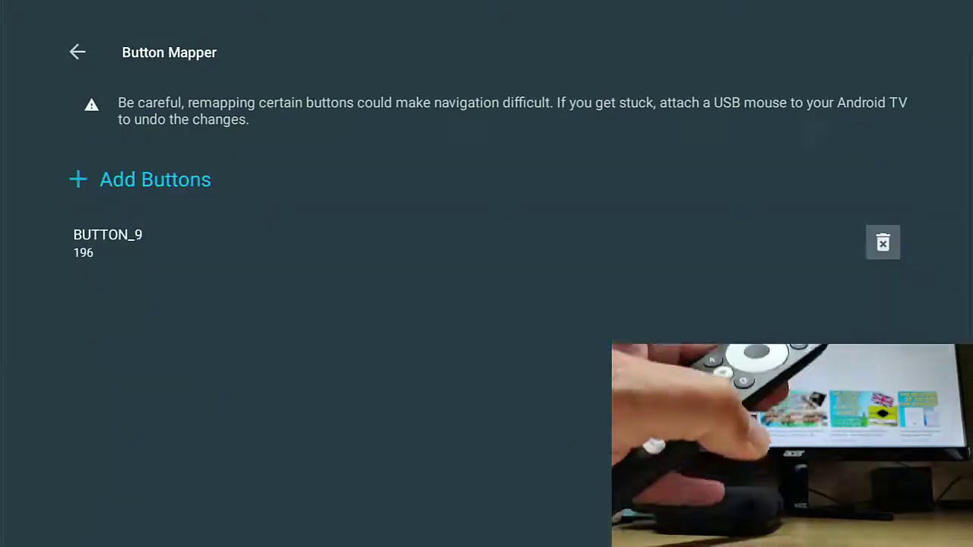